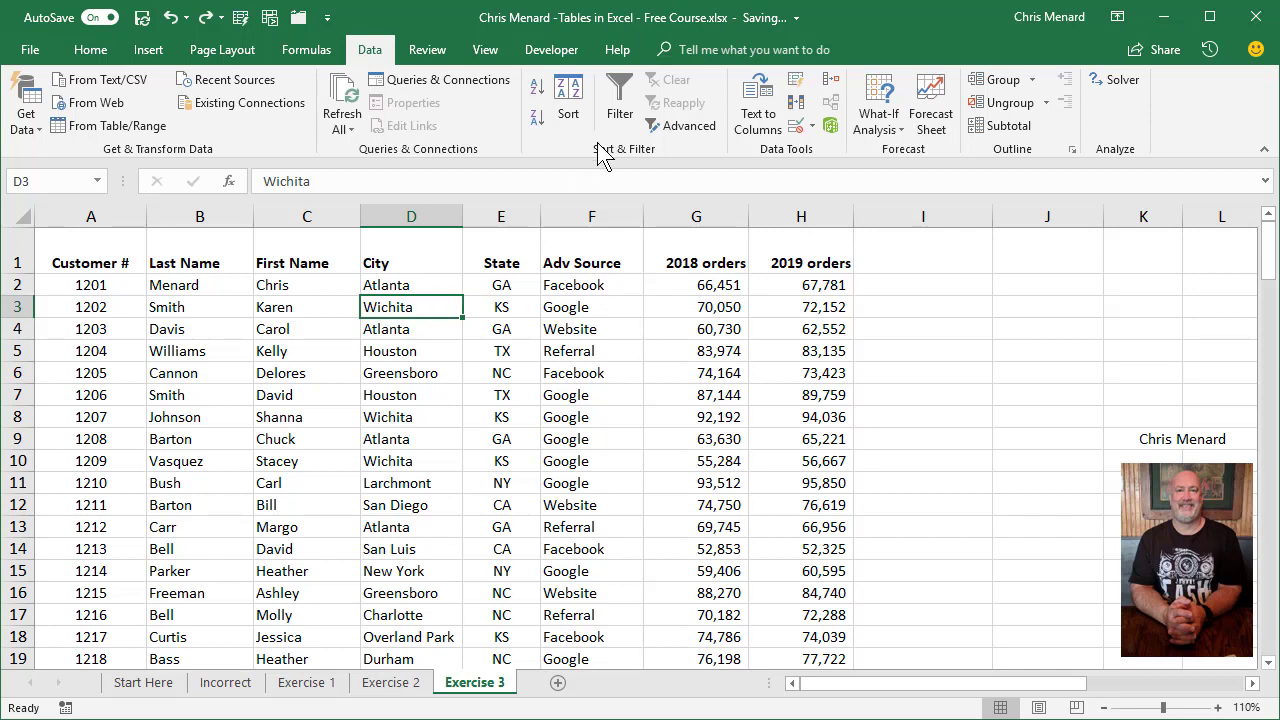
# Turn on filtering for the customer data and filter State to show only CA and GA.
pyautogui.click(619, 110)
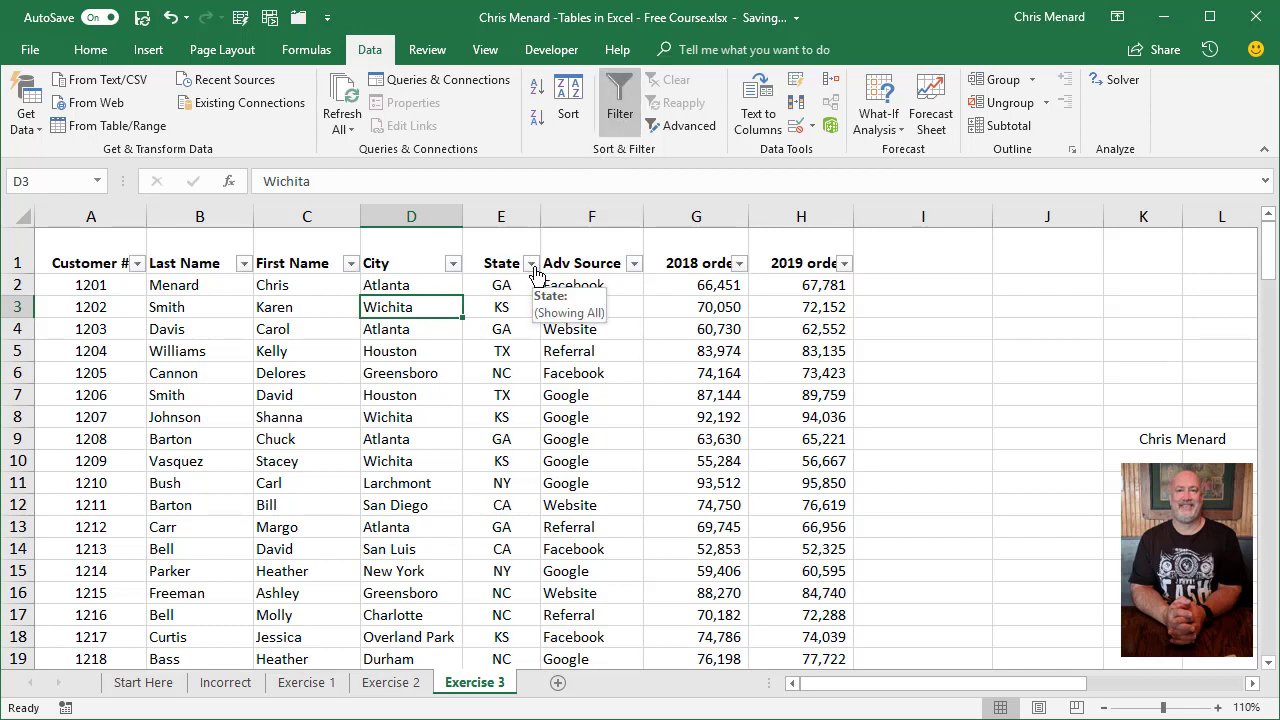
pyautogui.click(530, 263)
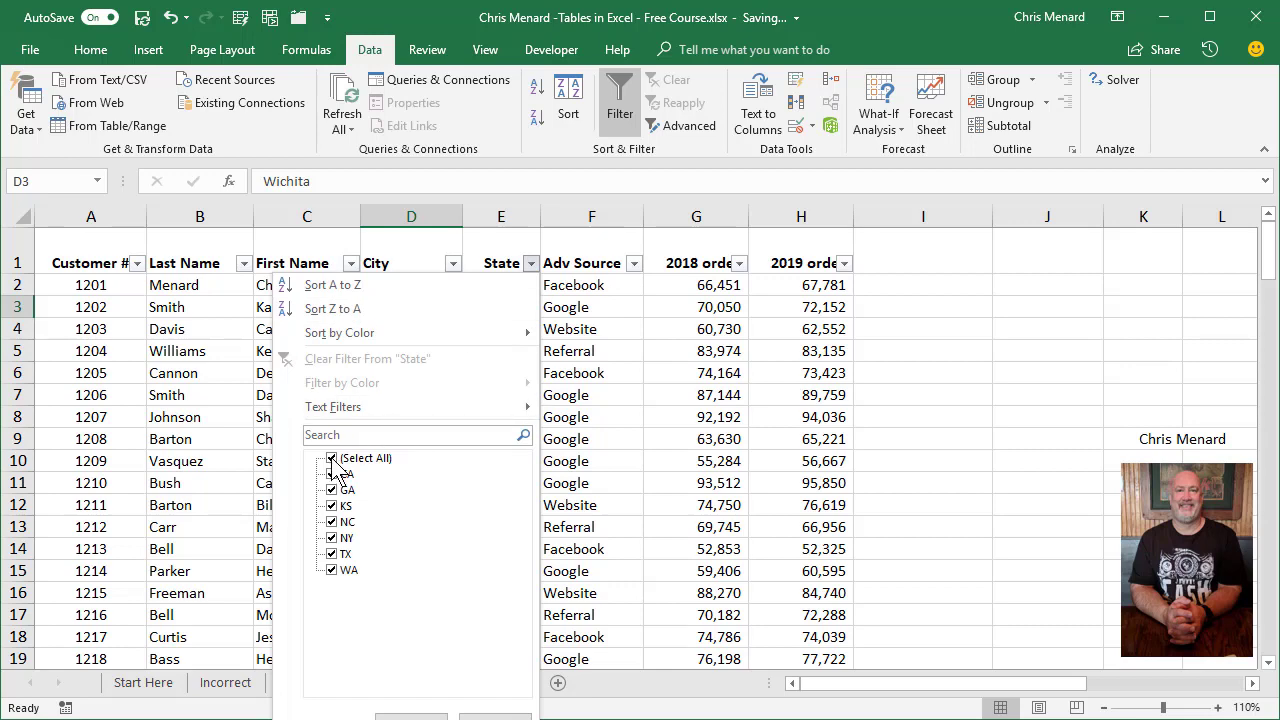
pyautogui.click(332, 459)
pyautogui.click(332, 474)
pyautogui.click(333, 491)
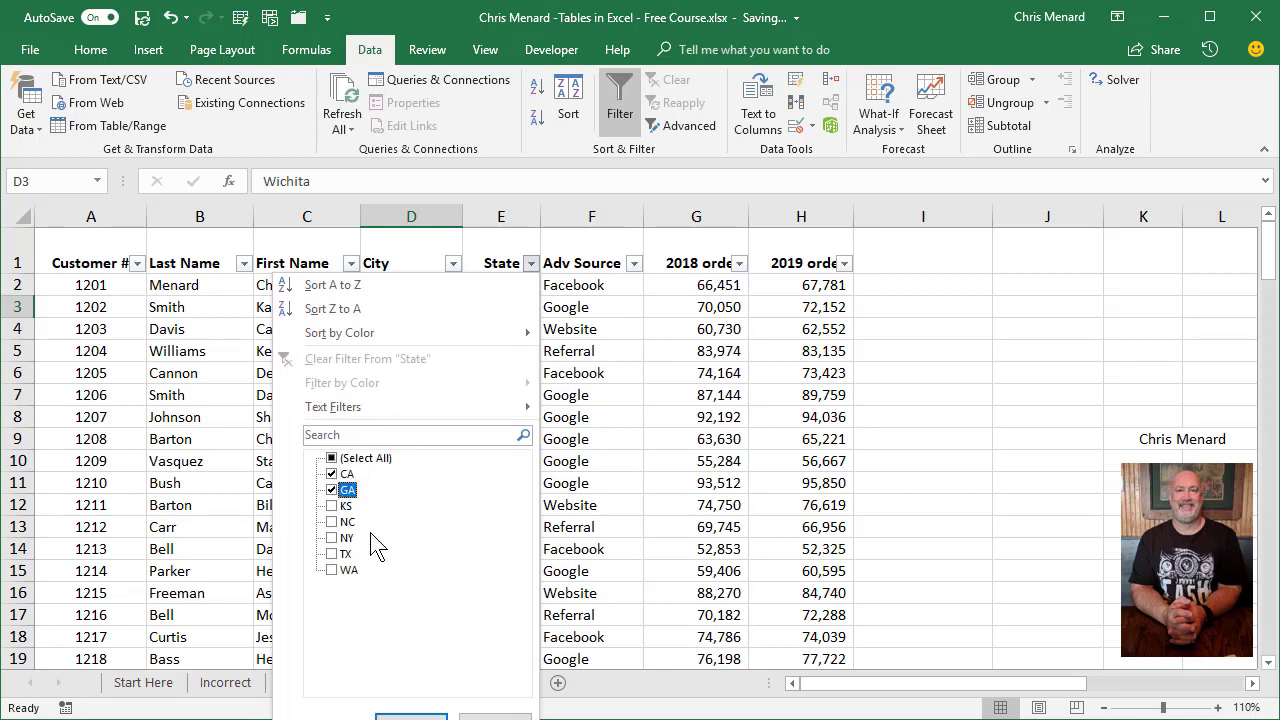
pyautogui.click(441, 712)
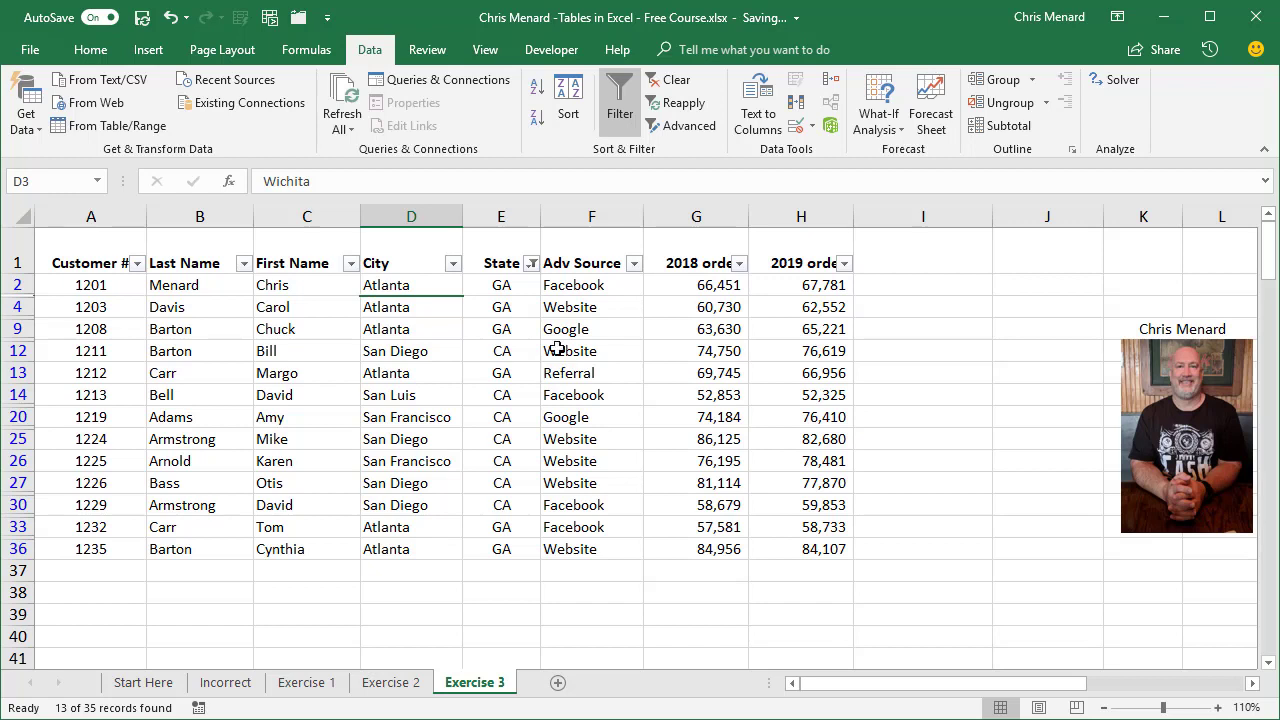
# Clear the State filter and turn off filtering for the customer data.
pyautogui.click(668, 80)
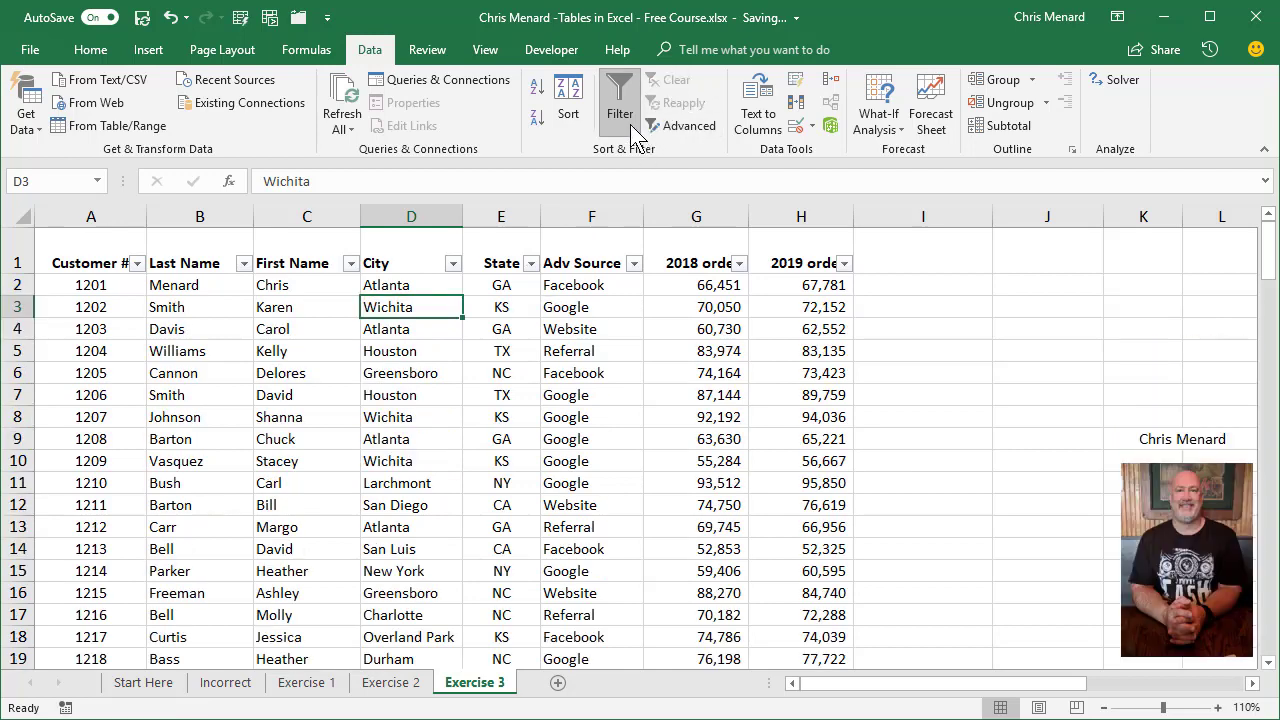
pyautogui.click(620, 105)
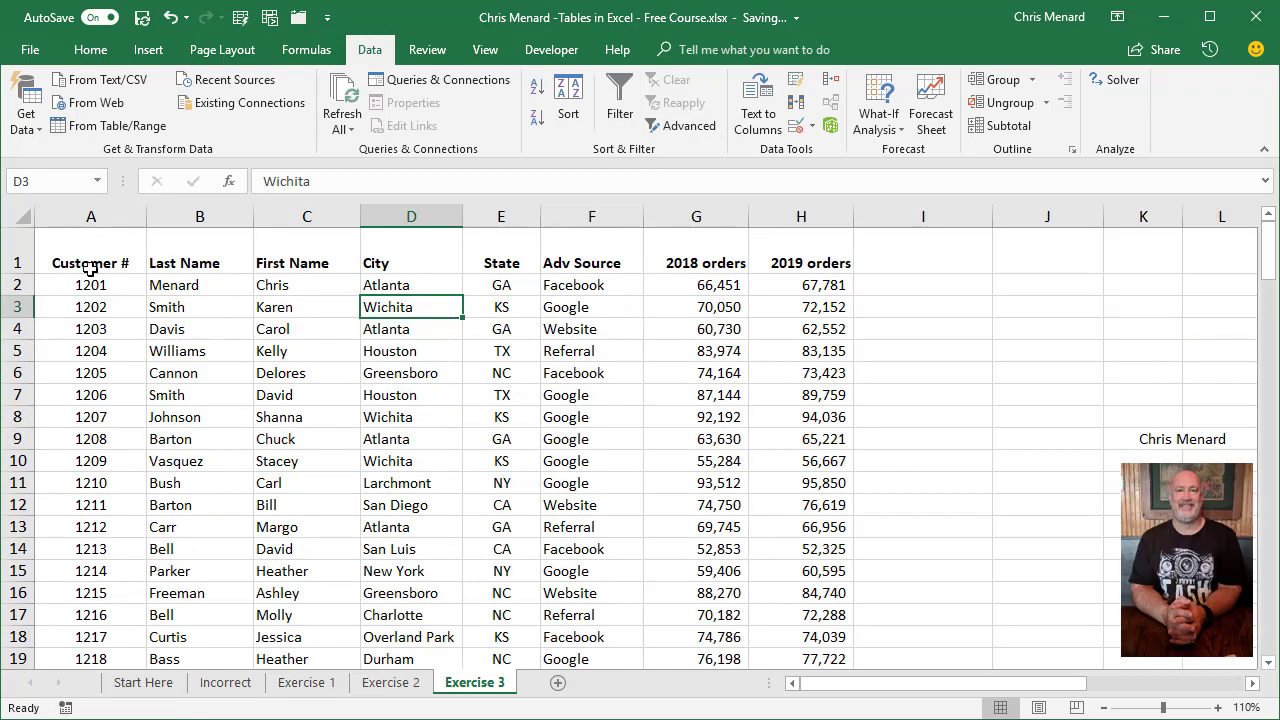
# Insert 14 blank rows above the header row of the customer data.
pyautogui.moveTo(30, 262); pyautogui.dragTo(26, 549)
pyautogui.rightClick(26, 549)
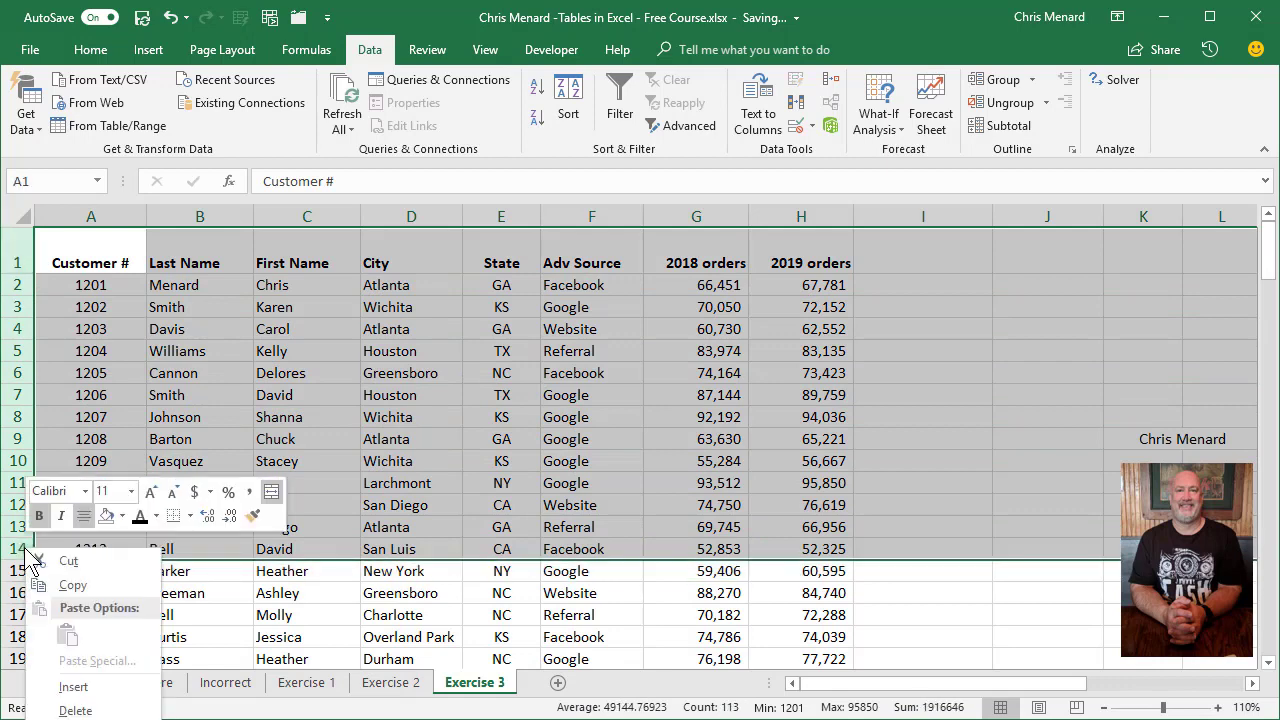
pyautogui.click(73, 686)
# Convert the customer data A15:H50 into a table with headers and apply the light green banded table style.
pyautogui.click(320, 570)
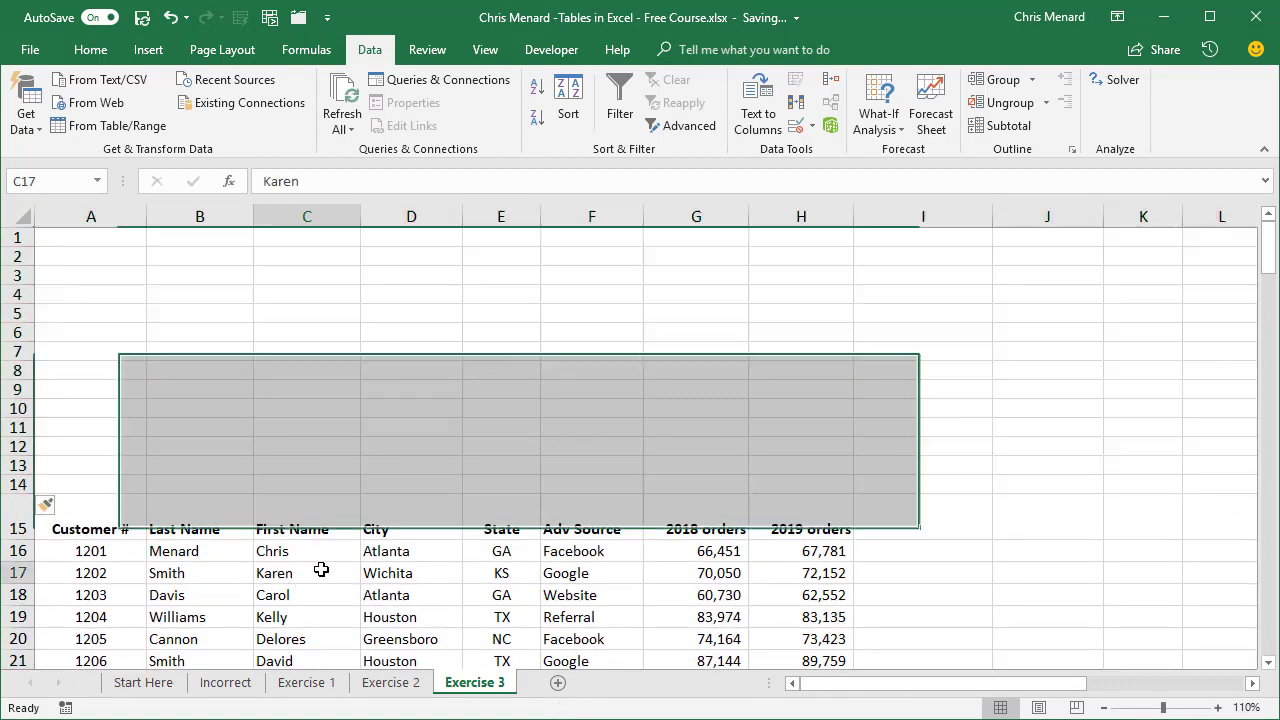
pyautogui.scroll(-3, 321, 569)
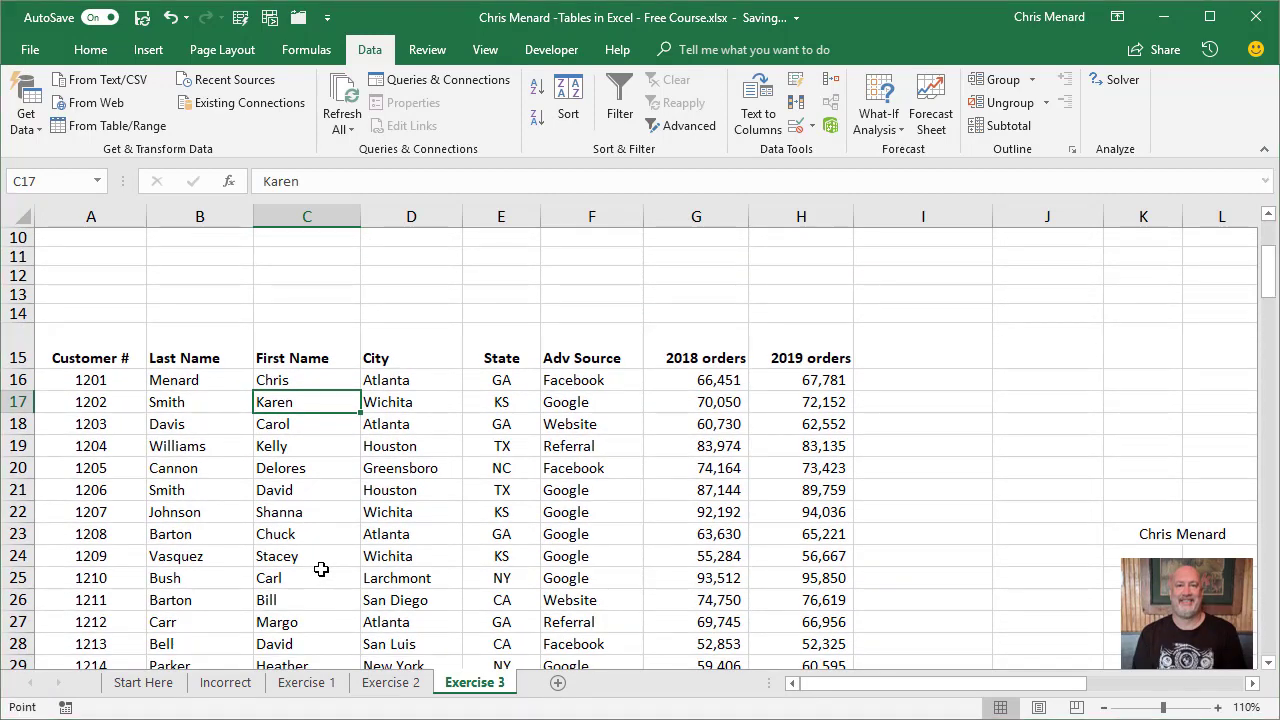
pyautogui.hotkey('ctrl', 't')
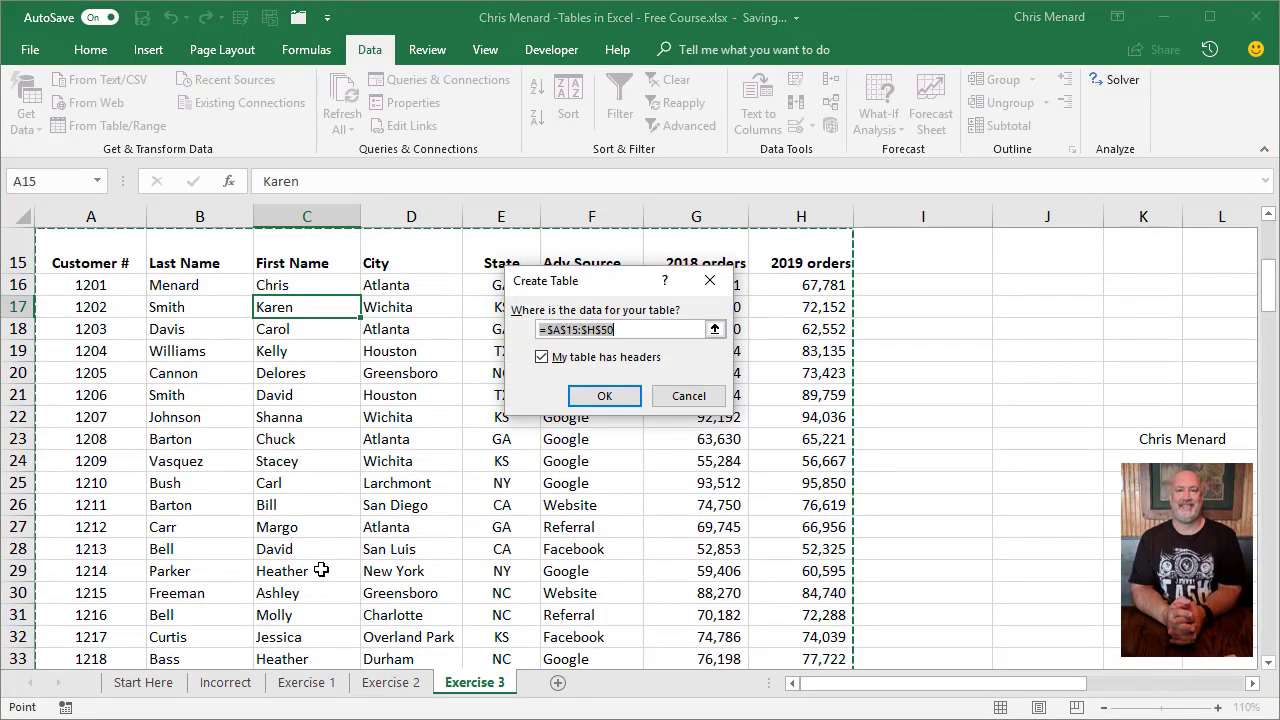
pyautogui.click(605, 396)
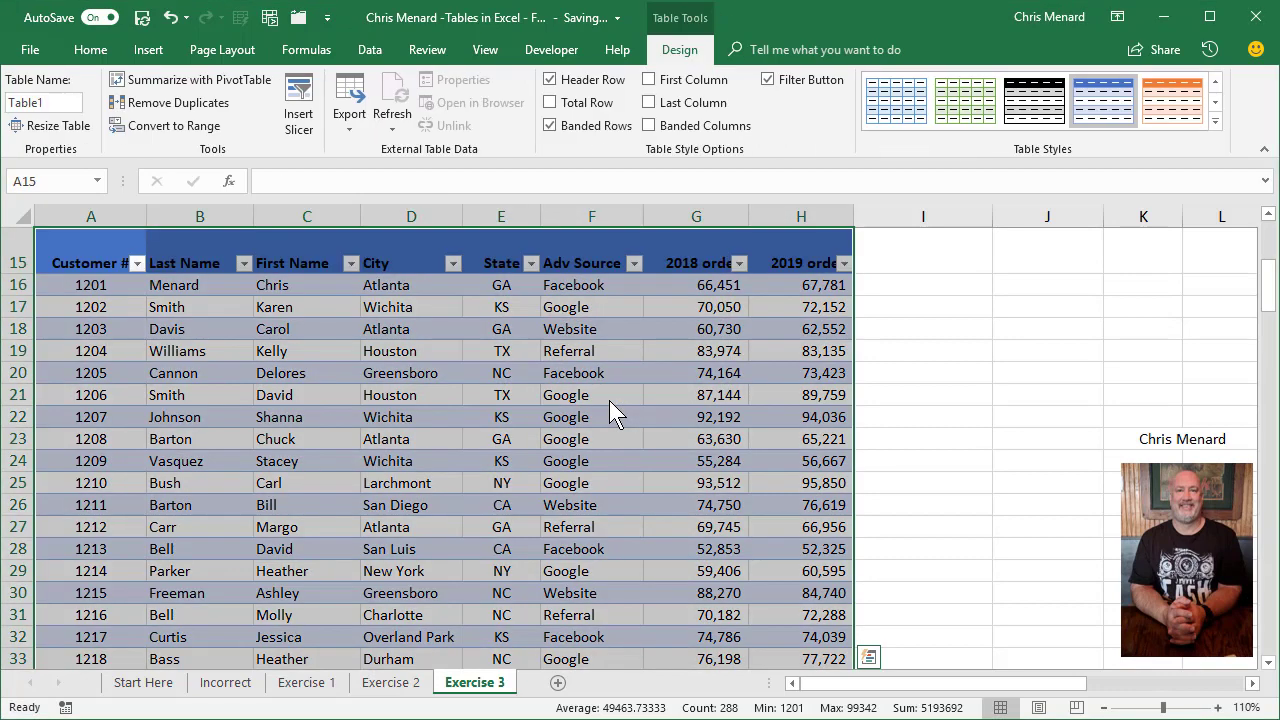
pyautogui.click(968, 116)
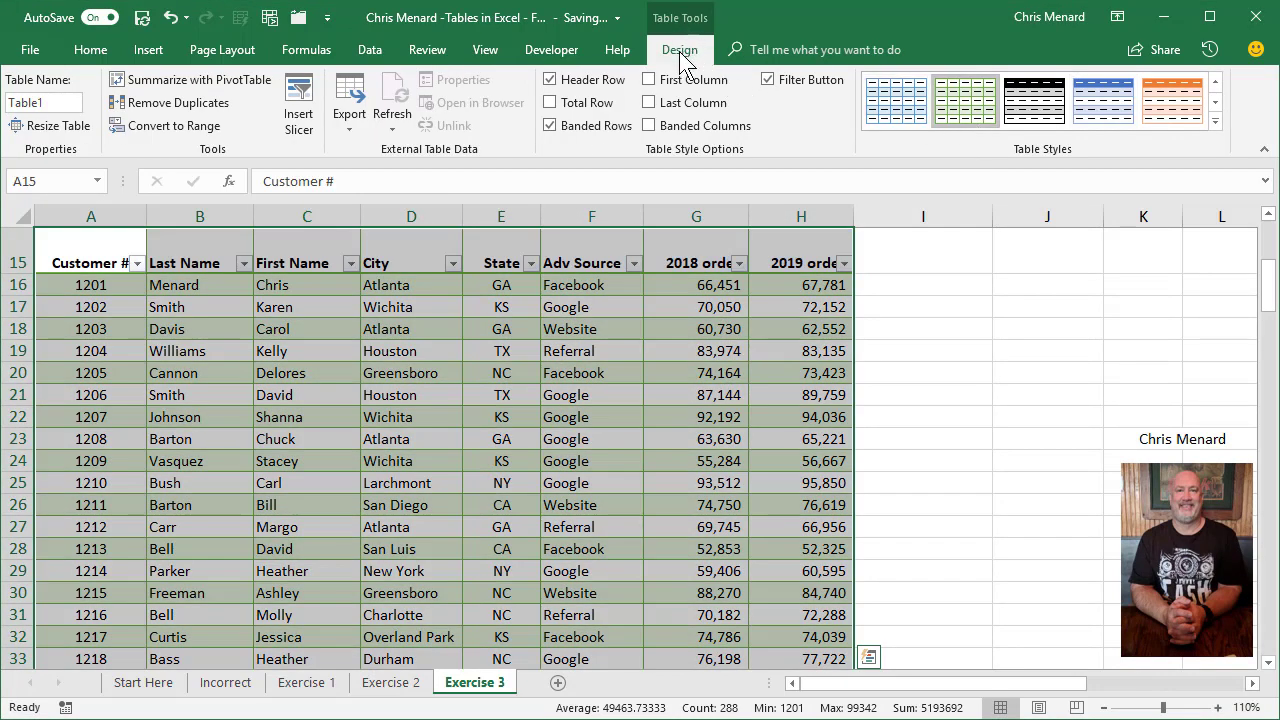
# Undo the green table style and the table creation to return to a plain range.
pyautogui.click(571, 329)
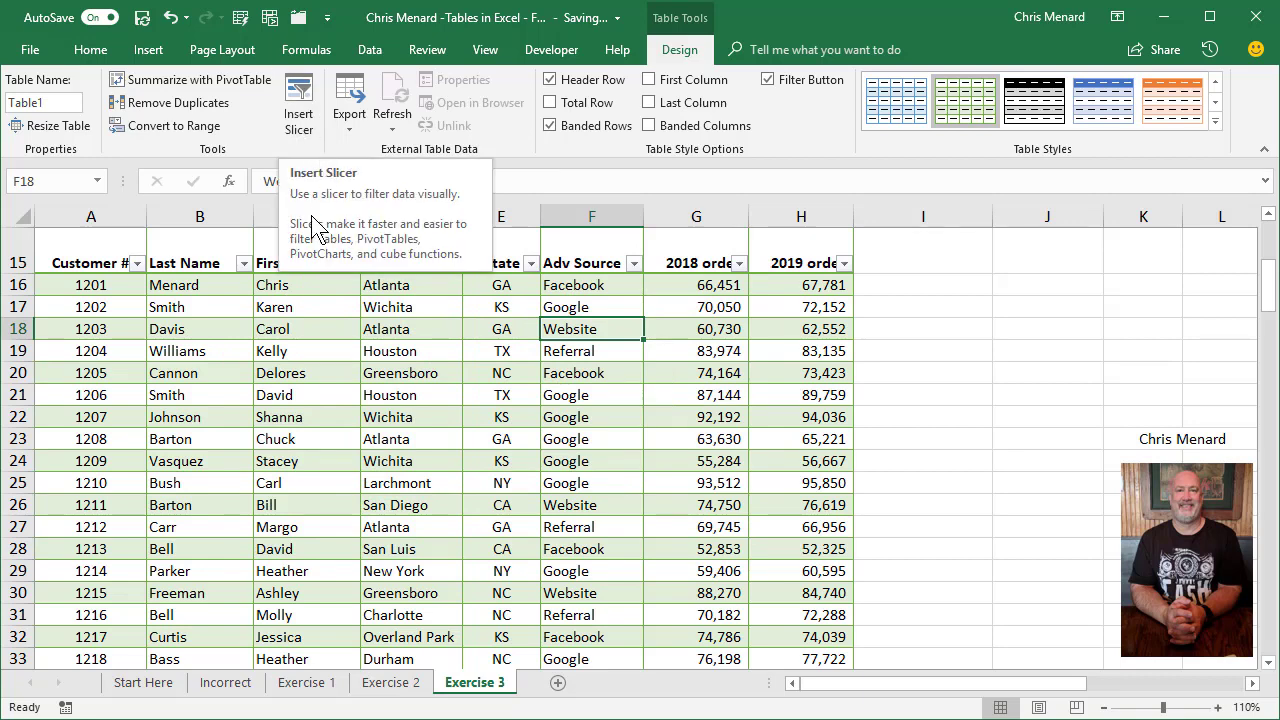
pyautogui.click(368, 439)
pyautogui.scroll(2, 391, 374)
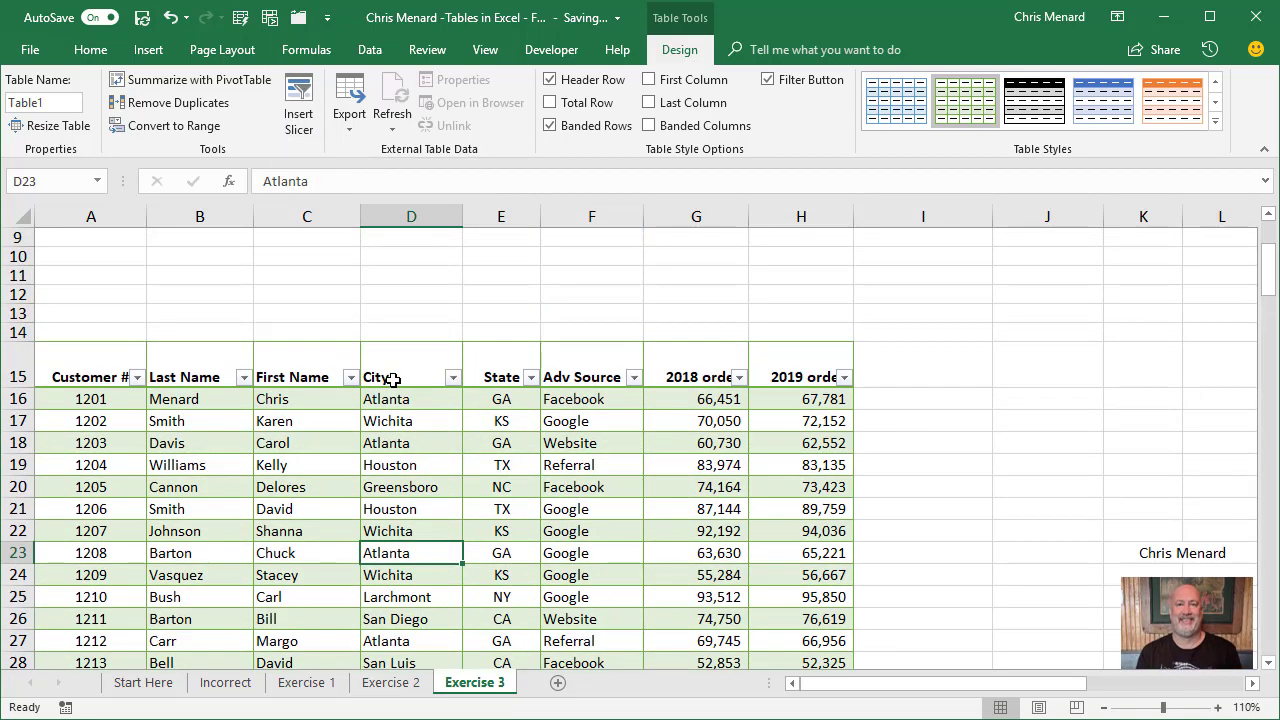
pyautogui.hotkey('ctrl', 'z')
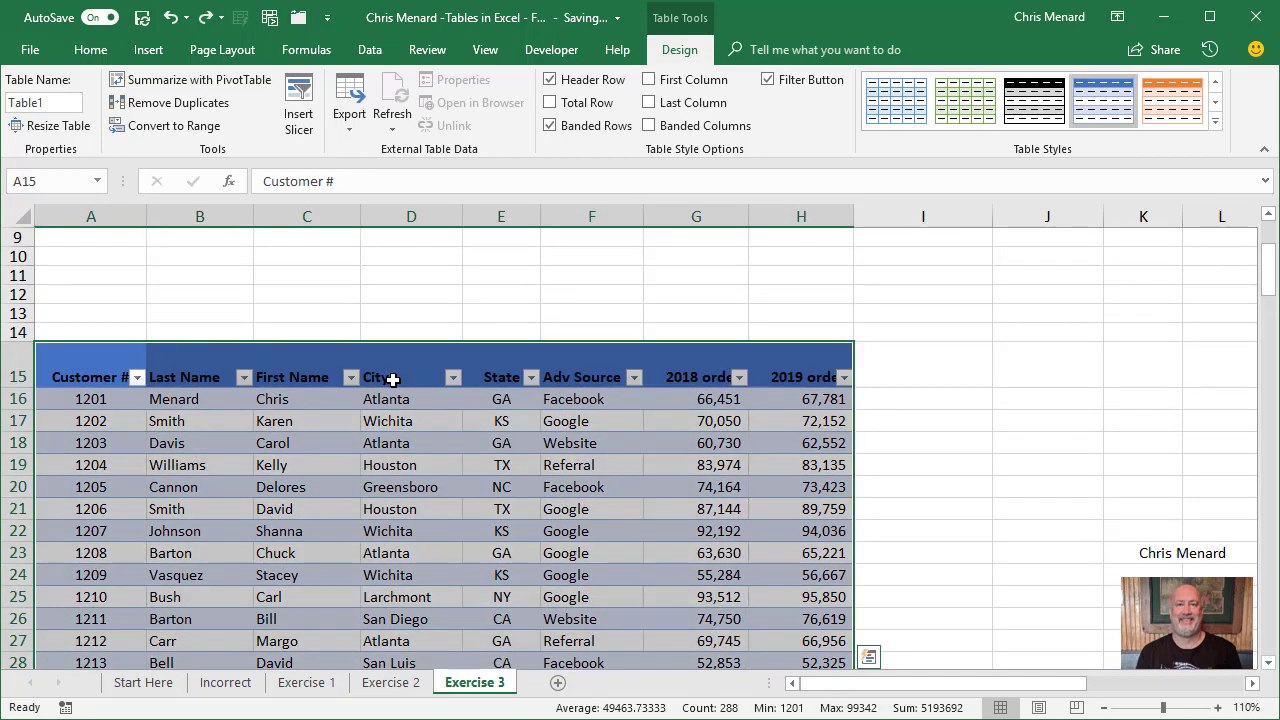
pyautogui.hotkey('ctrl', 'z')
pyautogui.click(403, 417)
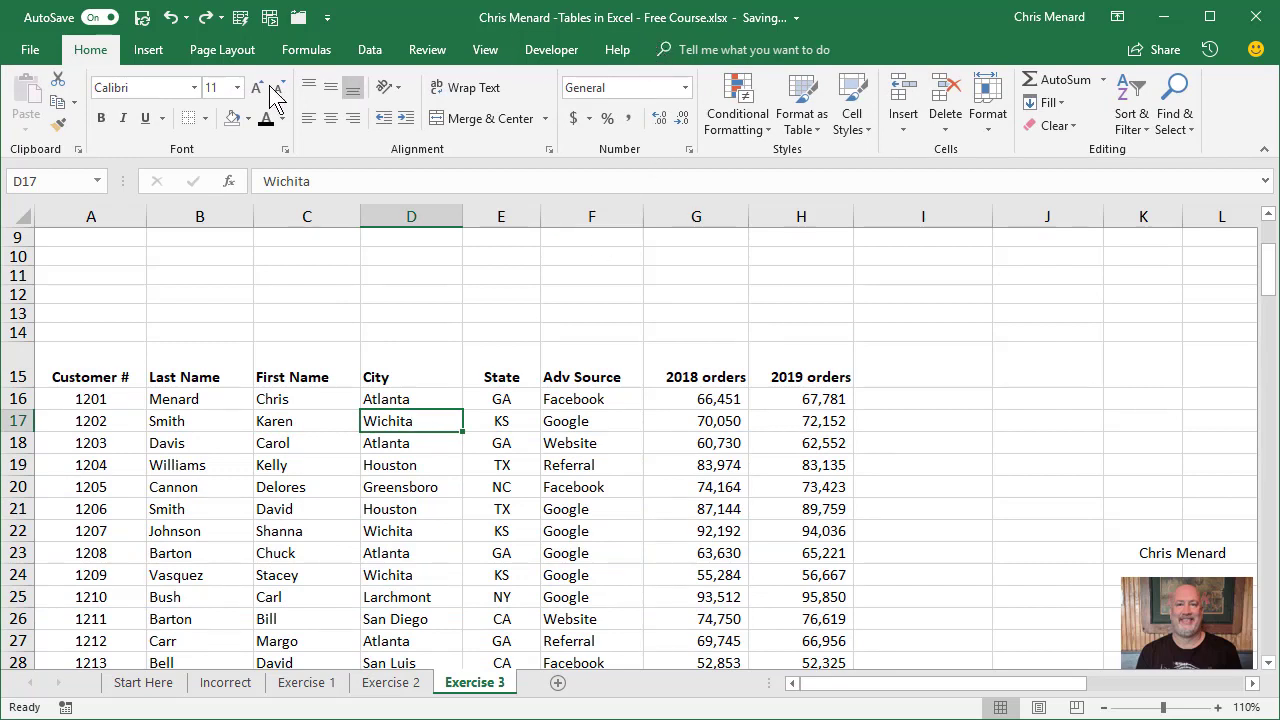
# Try to insert a slicer on the plain data range, and dismiss the connections dialog.
pyautogui.click(152, 55)
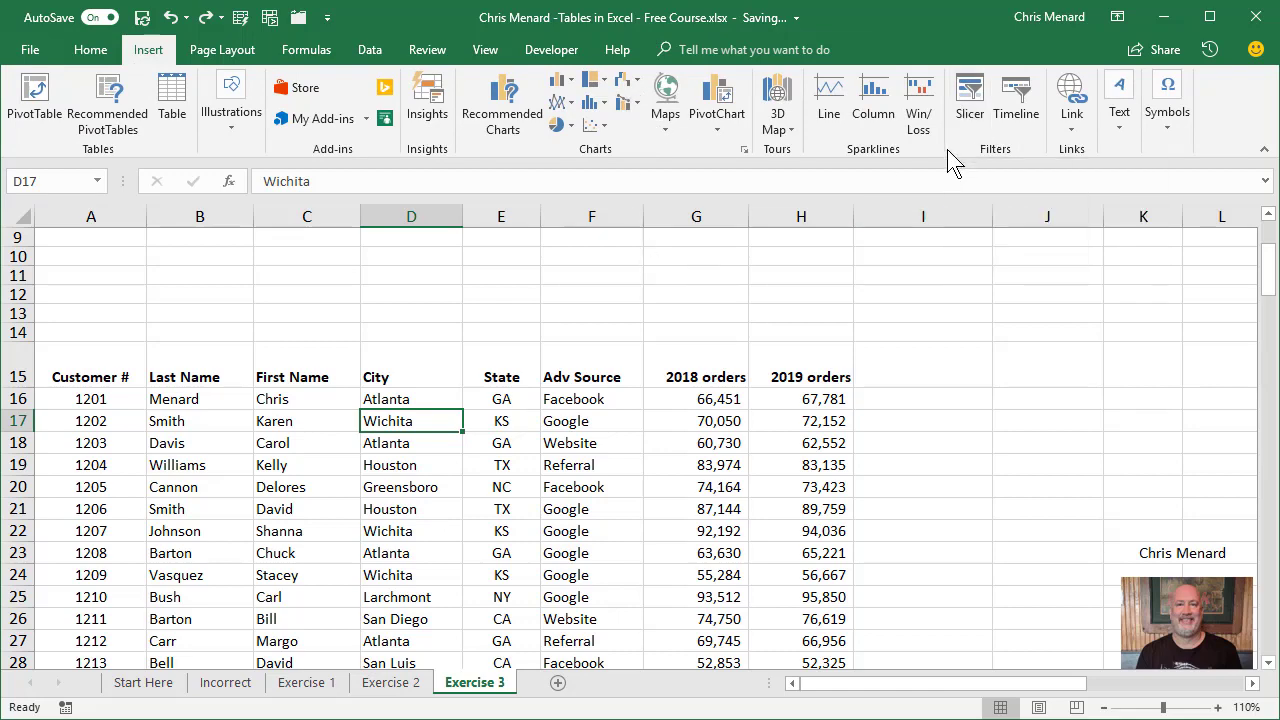
pyautogui.click(971, 124)
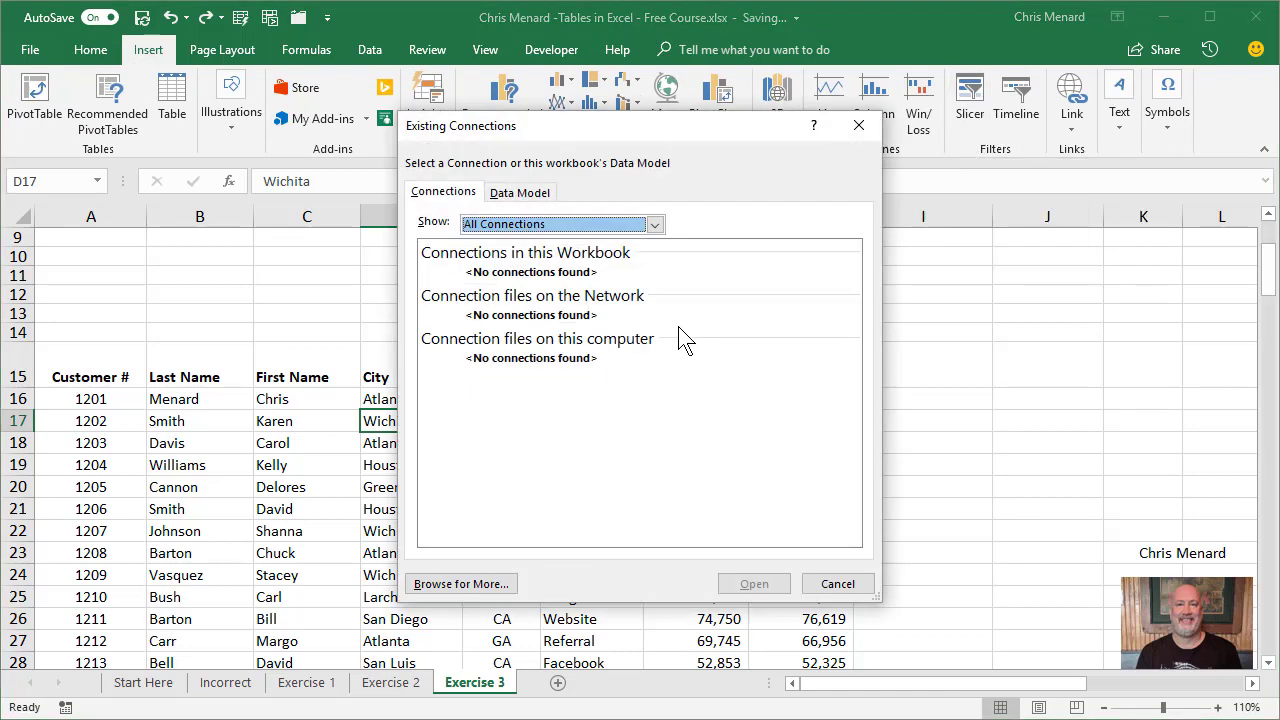
pyautogui.click(838, 586)
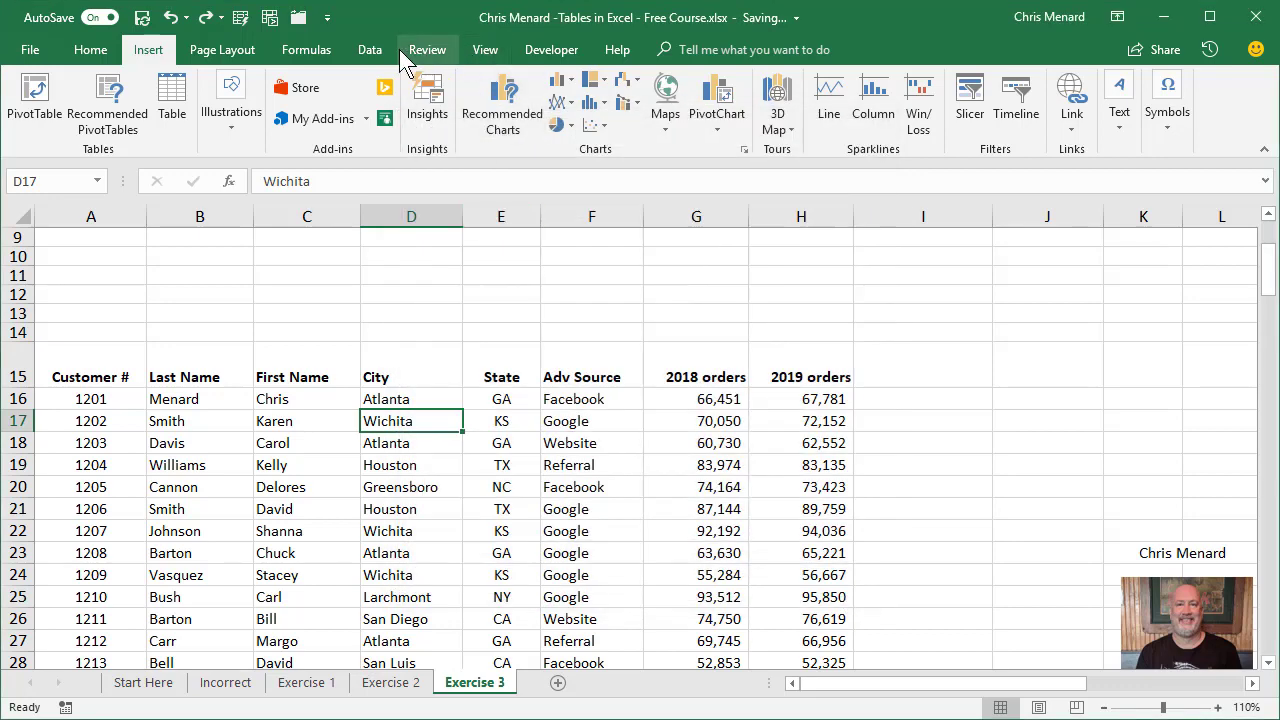
# Try to insert a slicer with filtering turned on for the range, and turn filtering back off.
pyautogui.click(372, 49)
pyautogui.click(622, 100)
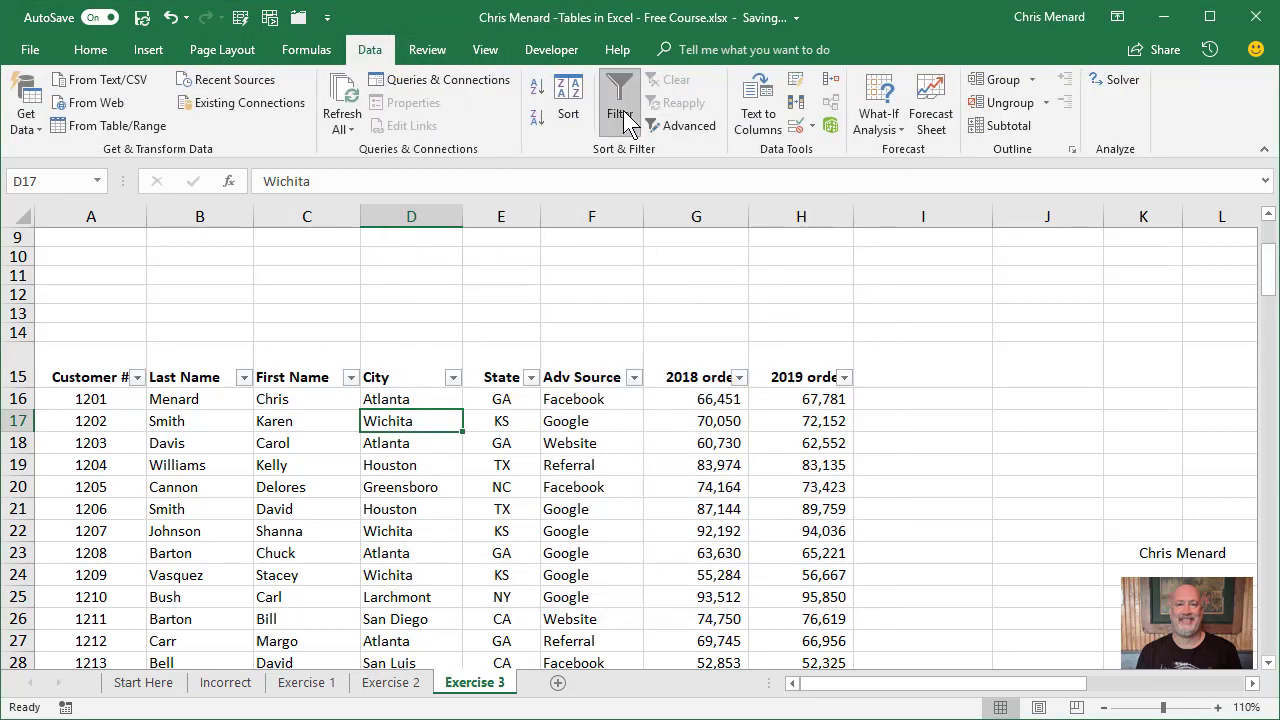
pyautogui.click(146, 49)
pyautogui.click(960, 119)
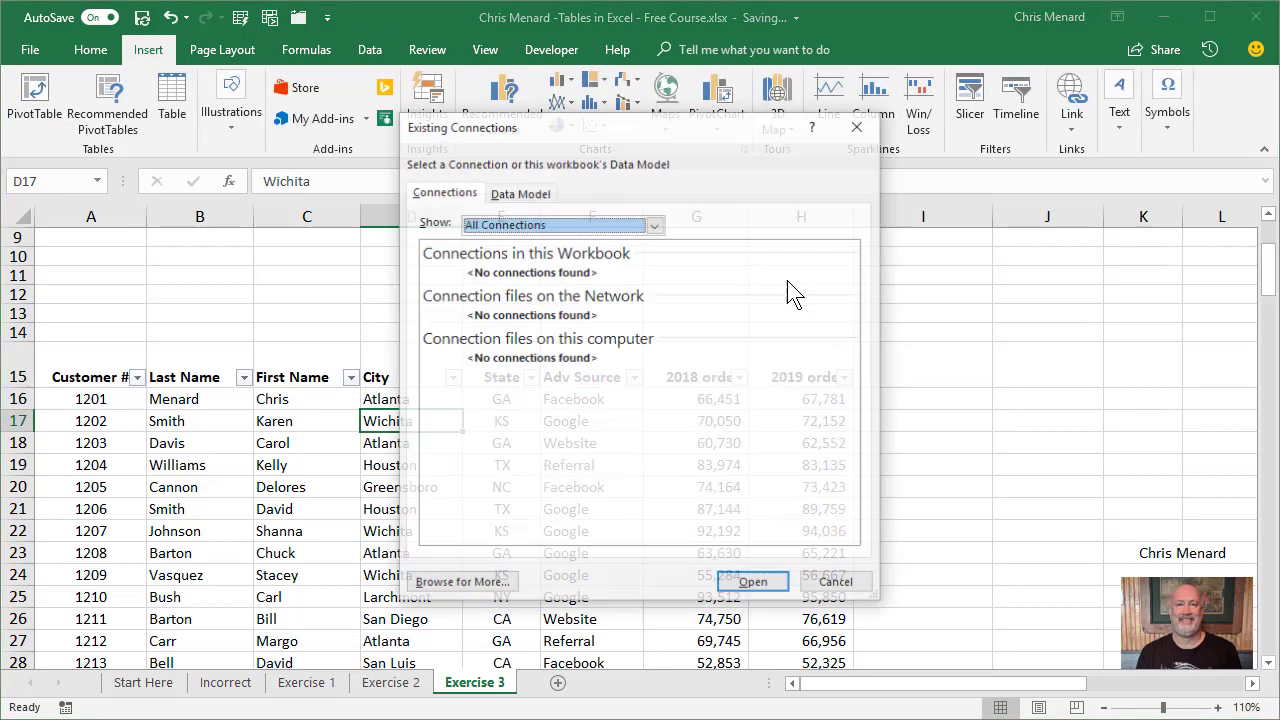
pyautogui.click(866, 126)
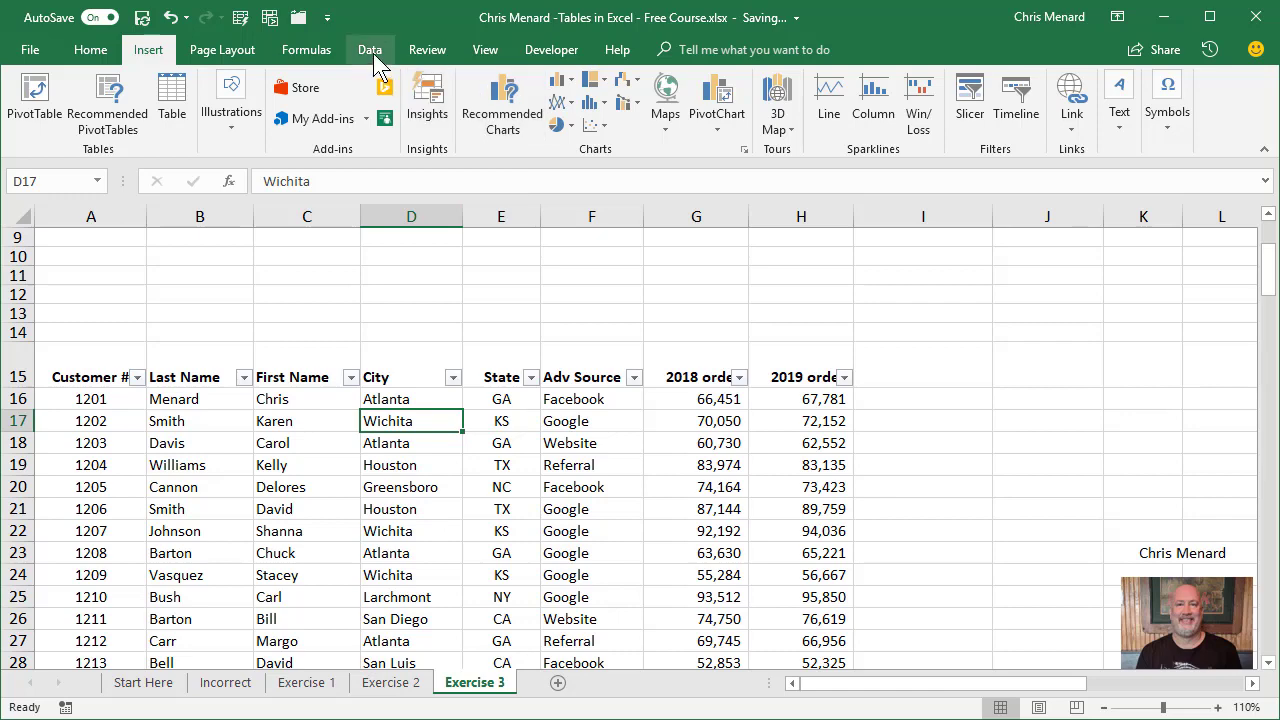
pyautogui.click(372, 52)
pyautogui.click(620, 100)
# Create a table with headers from A15:H50 and give it the light green banded style.
pyautogui.click(392, 446)
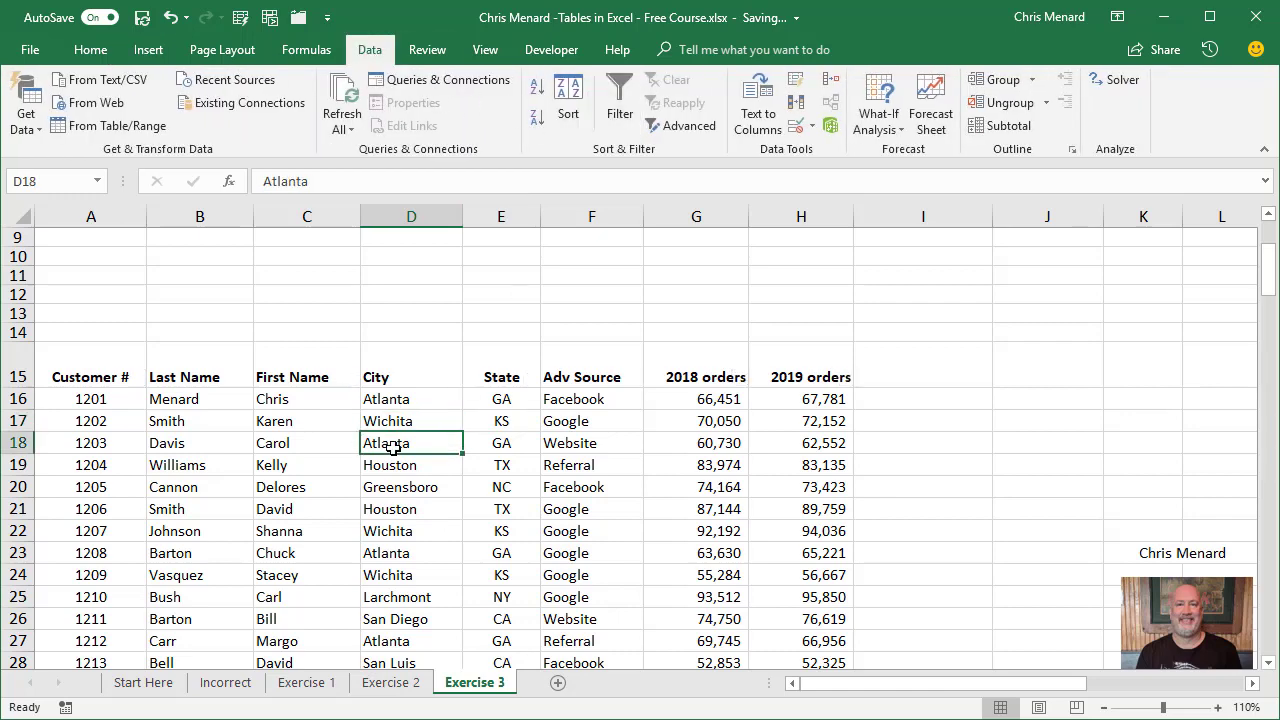
pyautogui.hotkey('ctrl', 't')
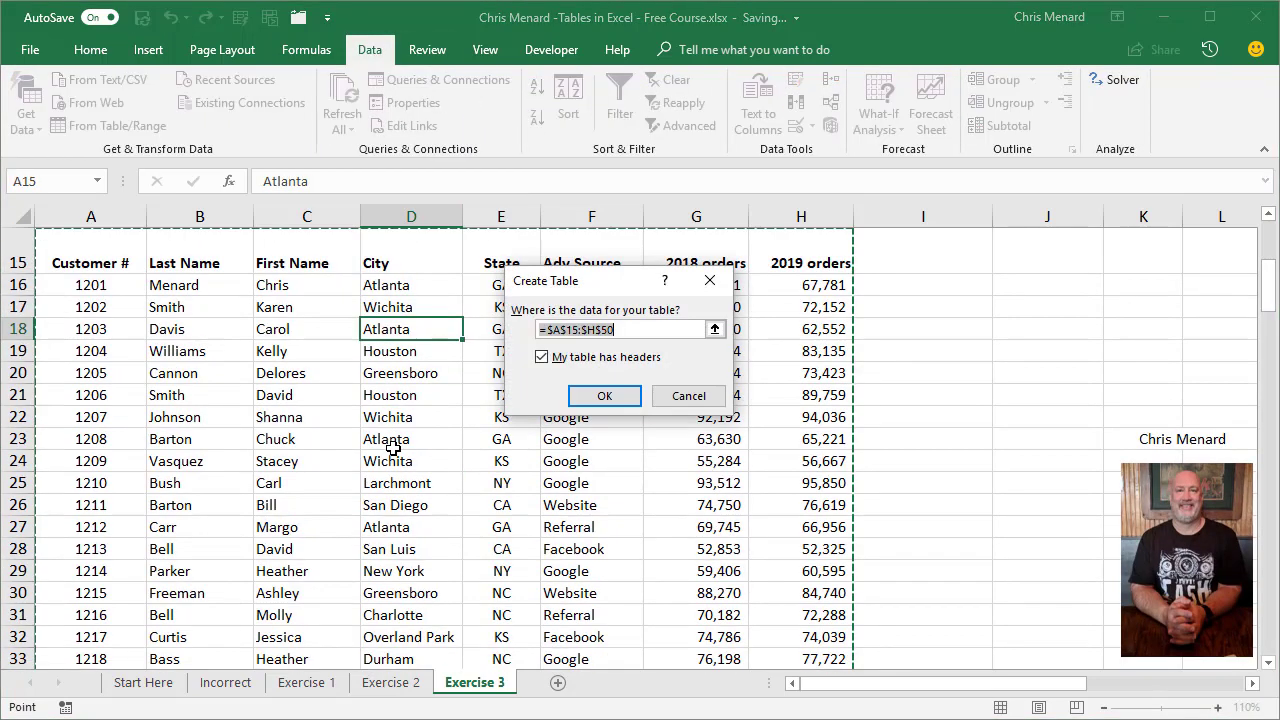
pyautogui.click(594, 394)
pyautogui.click(980, 119)
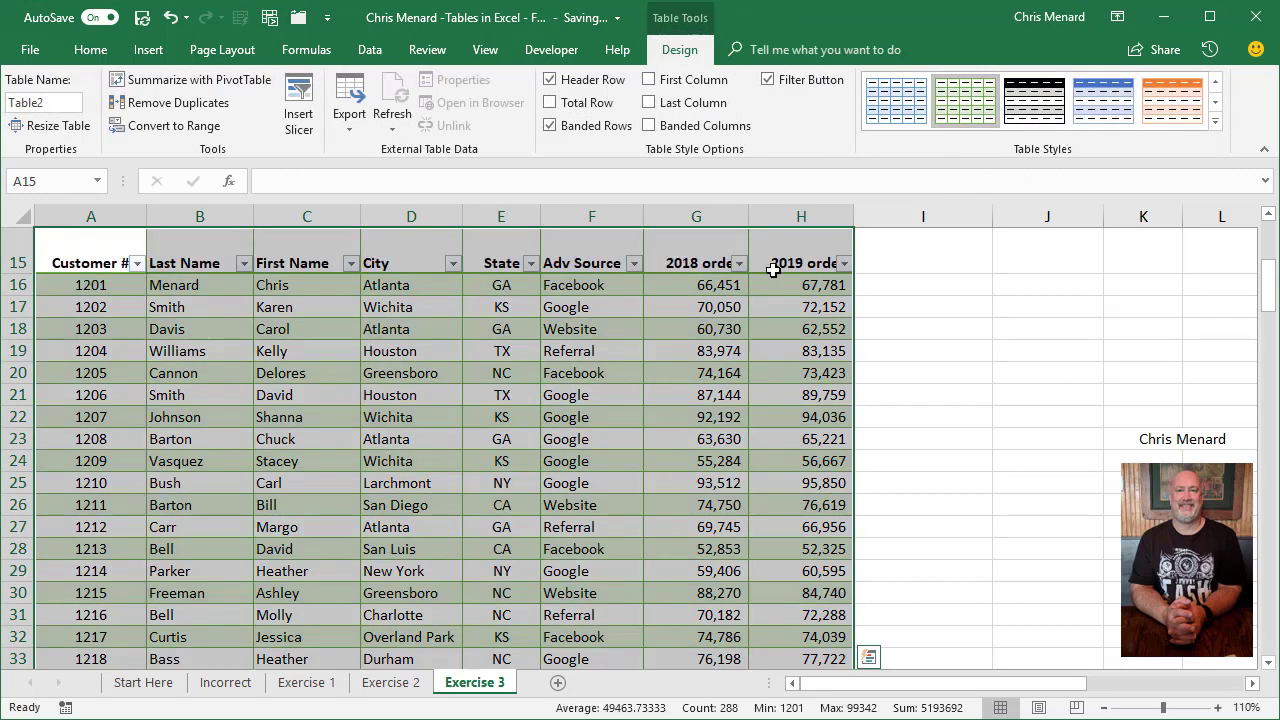
pyautogui.scroll(2, 708, 322)
pyautogui.click(620, 420)
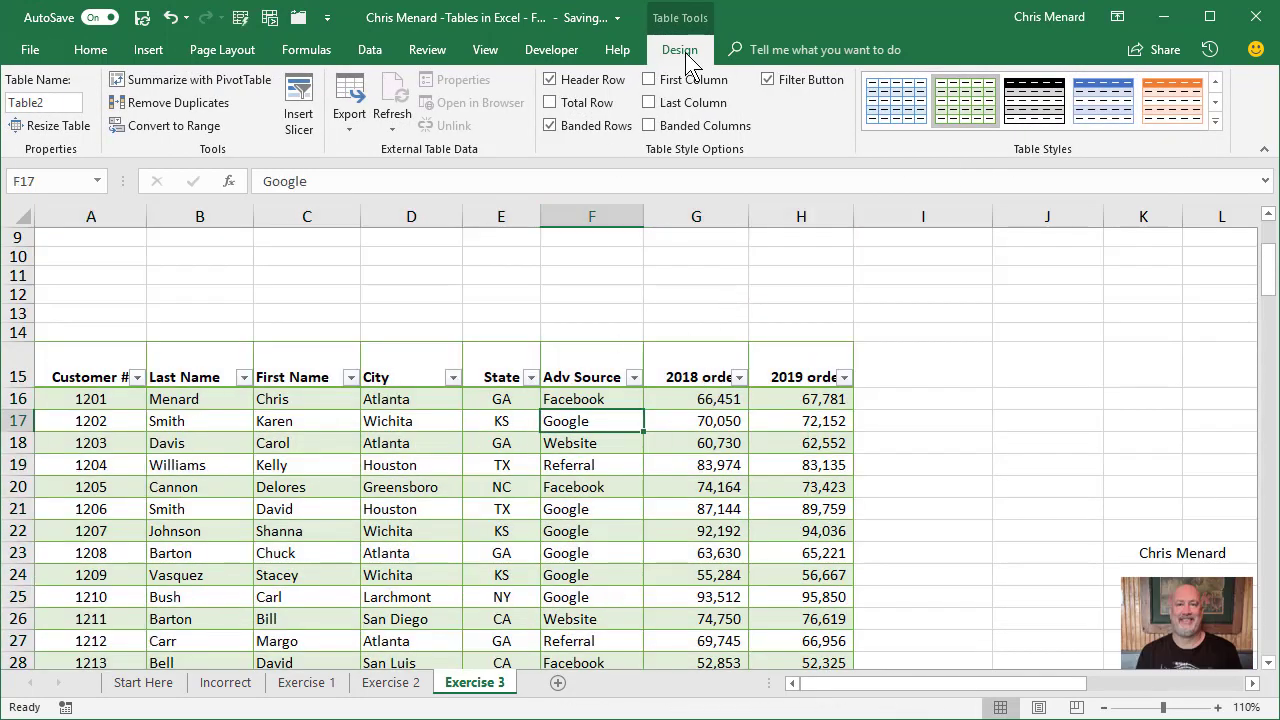
# Insert slicers for City, State and Adv Source on the table.
pyautogui.click(300, 125)
pyautogui.moveTo(579, 185); pyautogui.dragTo(861, 247)
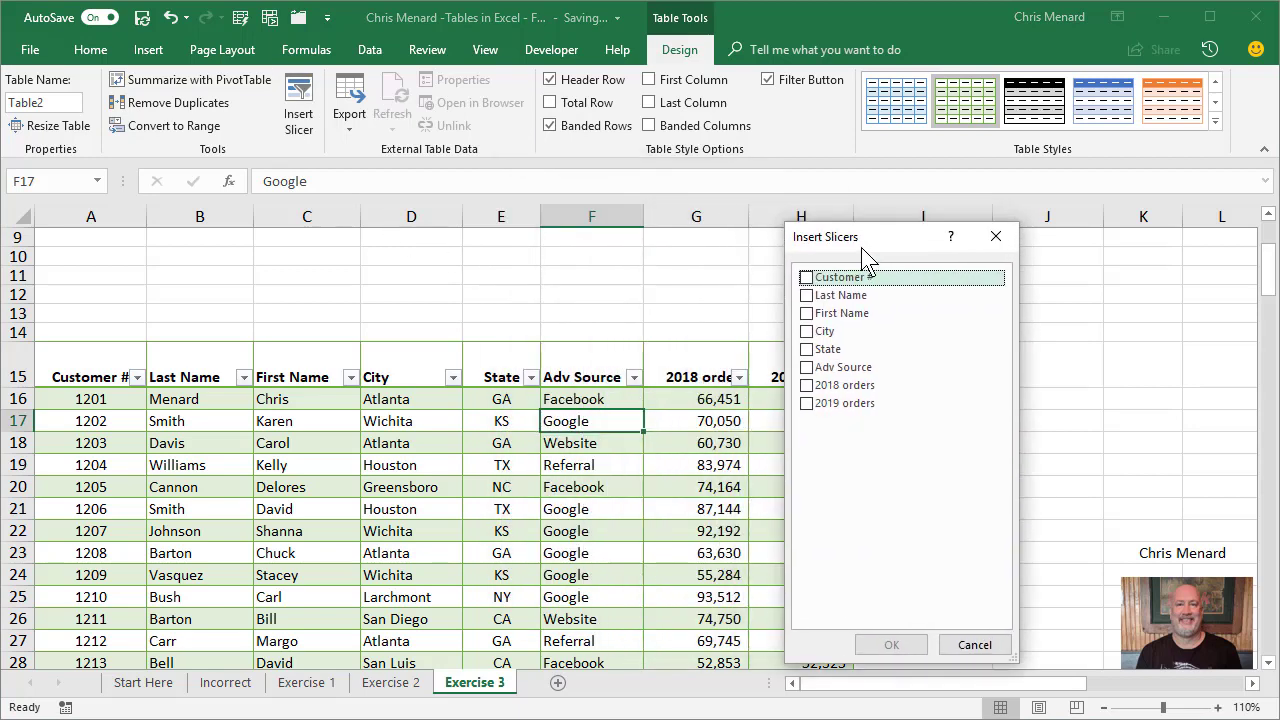
pyautogui.click(807, 332)
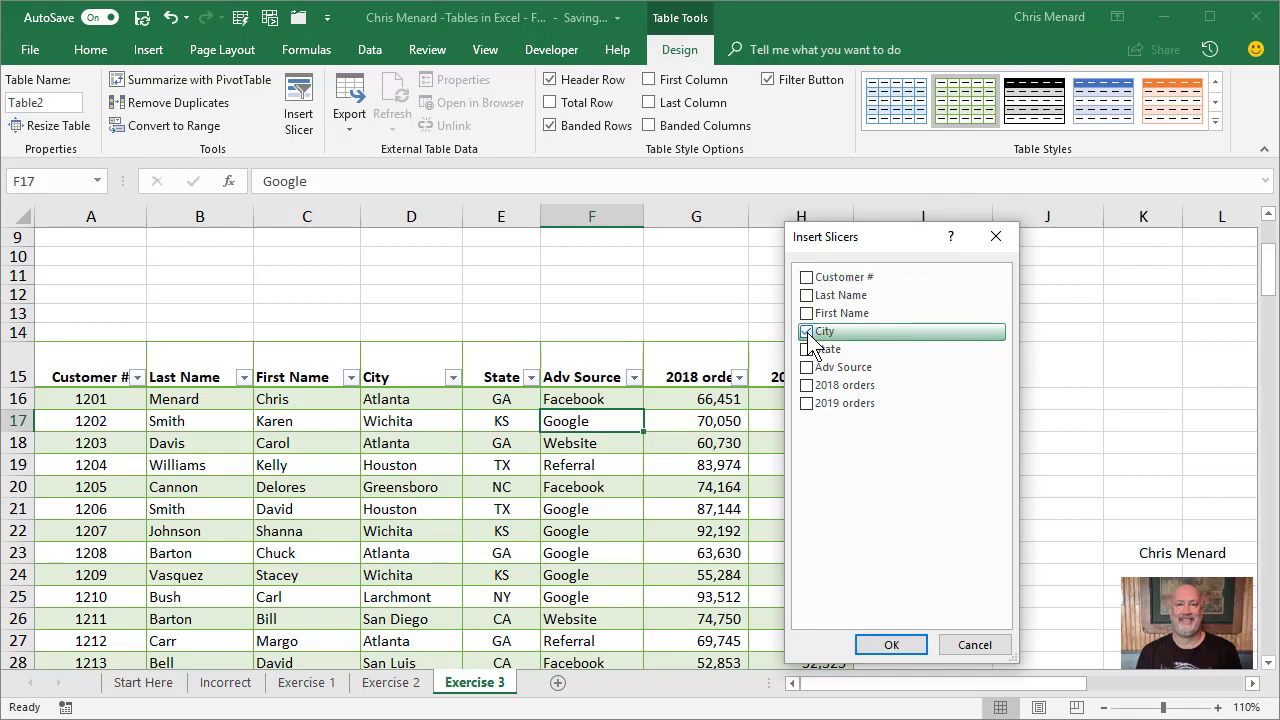
pyautogui.click(807, 350)
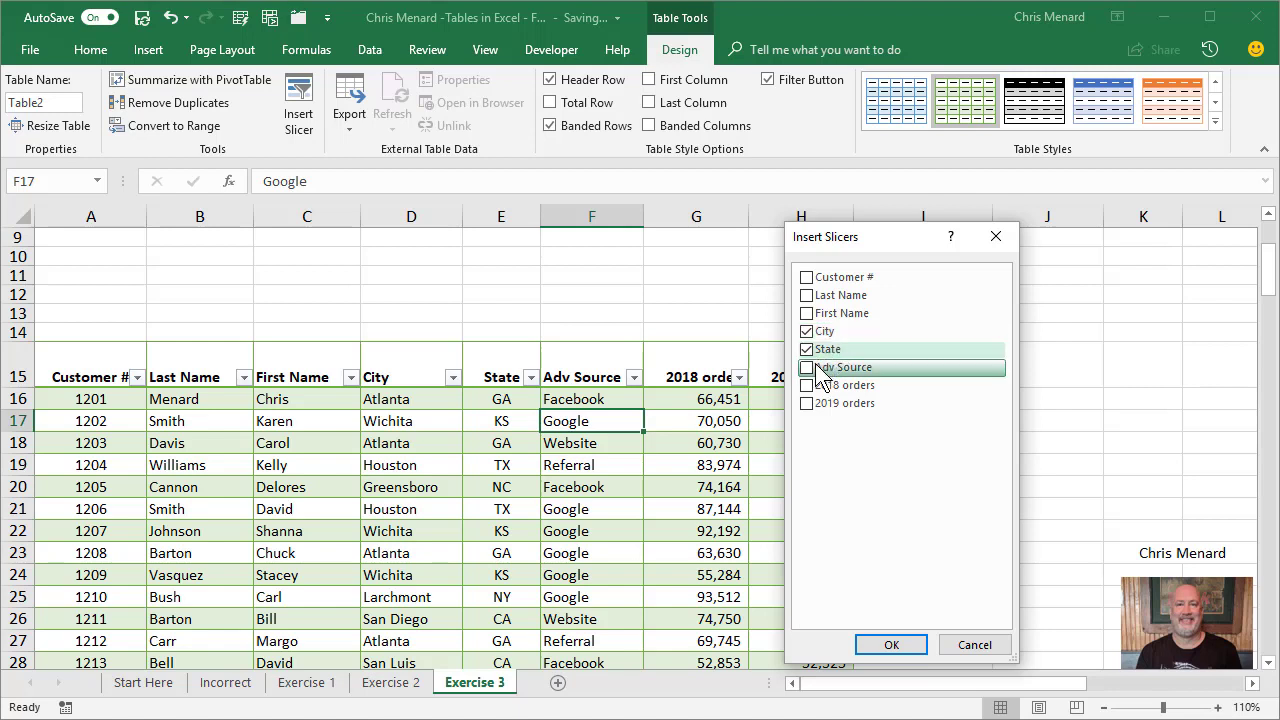
pyautogui.click(808, 368)
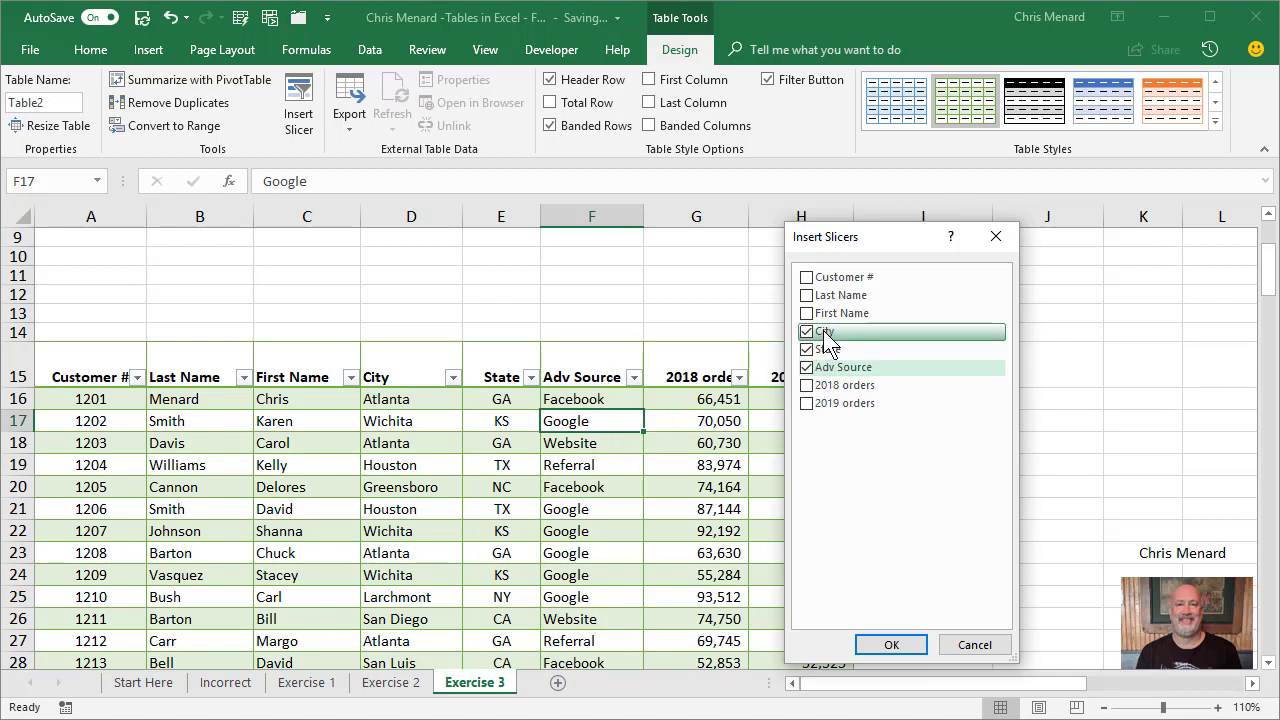
pyautogui.click(903, 638)
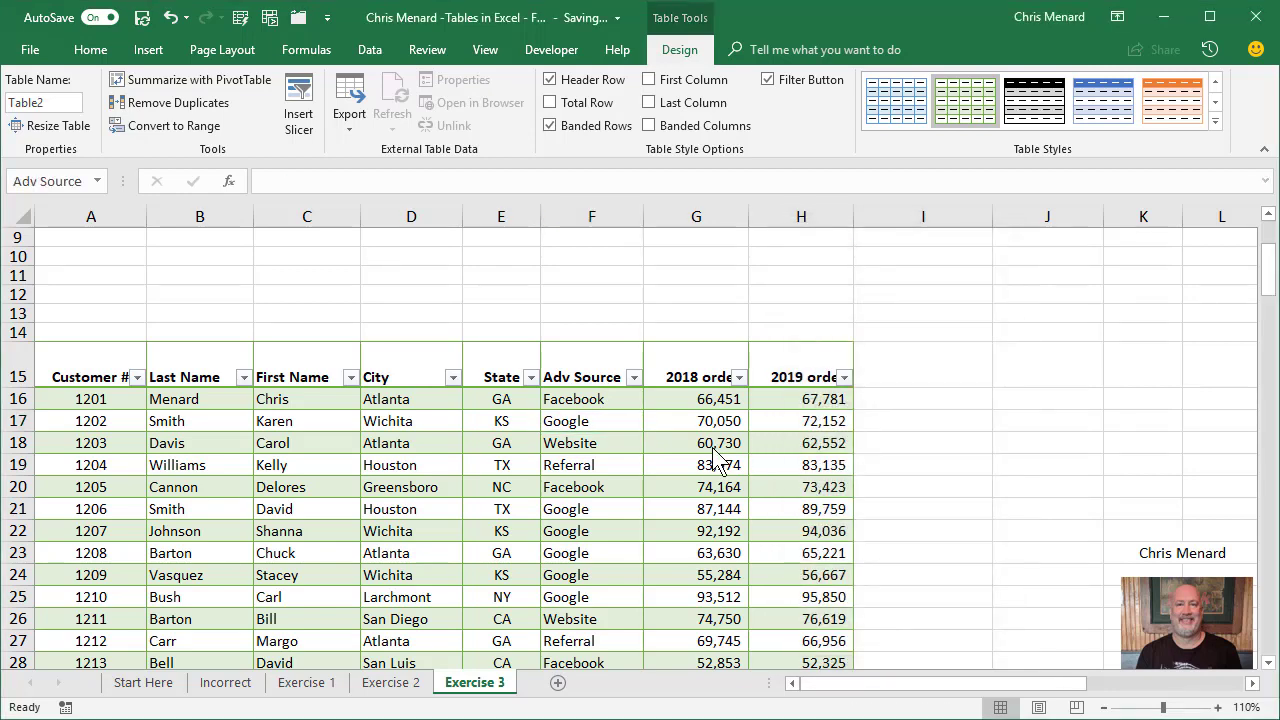
pyautogui.click(445, 492)
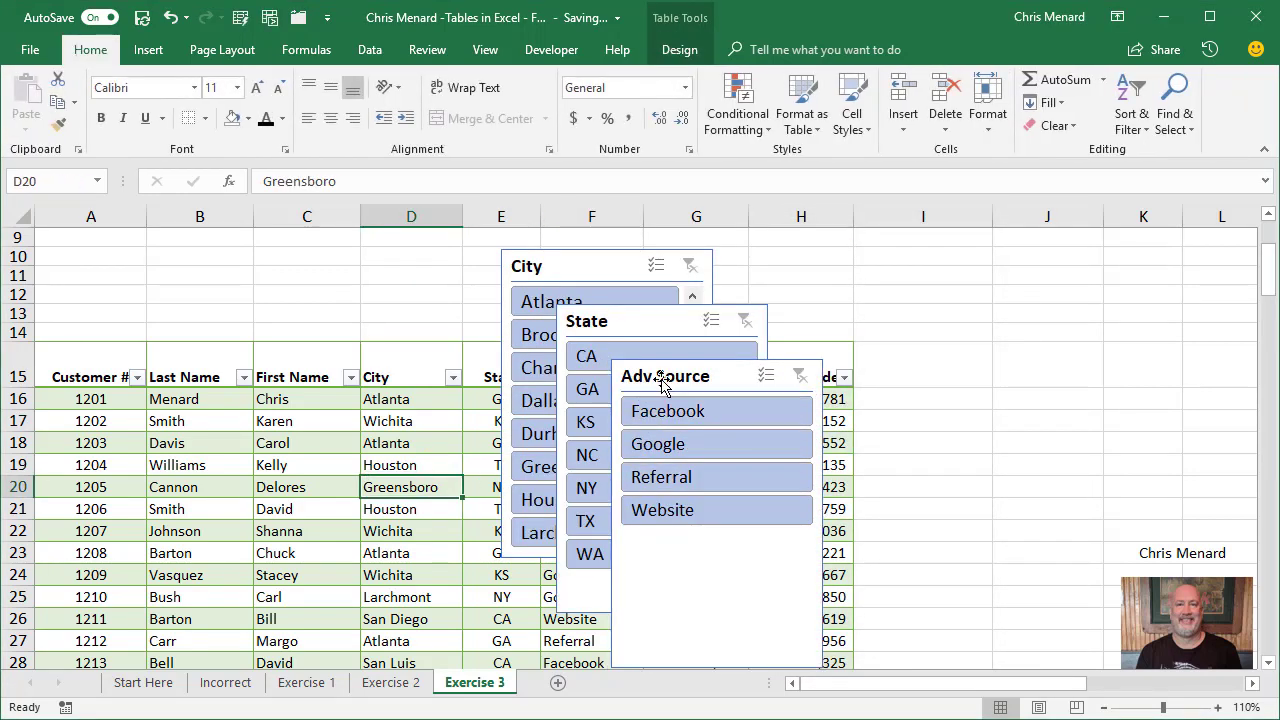
# Move the Adv Source slicer to the sheet's upper-left corner at A1 and shorten it to end above the table header.
pyautogui.moveTo(660, 379); pyautogui.dragTo(84, 248)
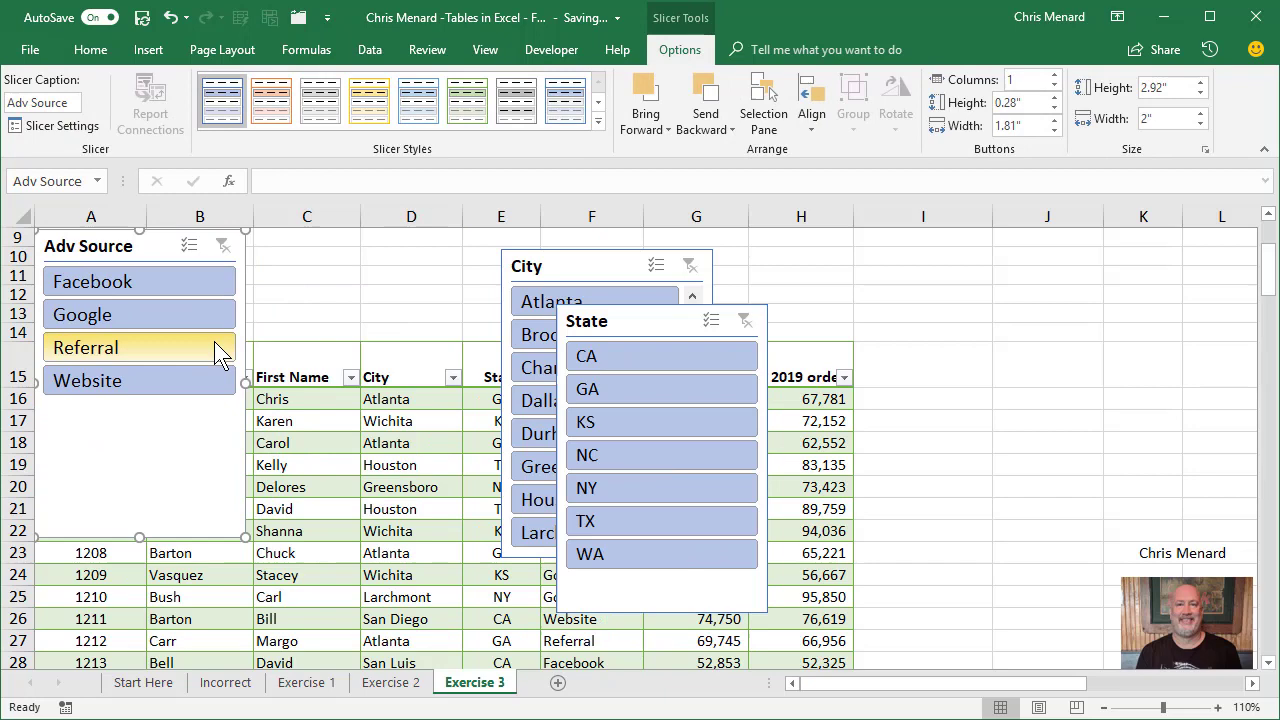
pyautogui.click(346, 340)
pyautogui.scroll(3, 340, 323)
pyautogui.moveTo(156, 396); pyautogui.dragTo(151, 243)
pyautogui.moveTo(140, 537); pyautogui.dragTo(137, 434)
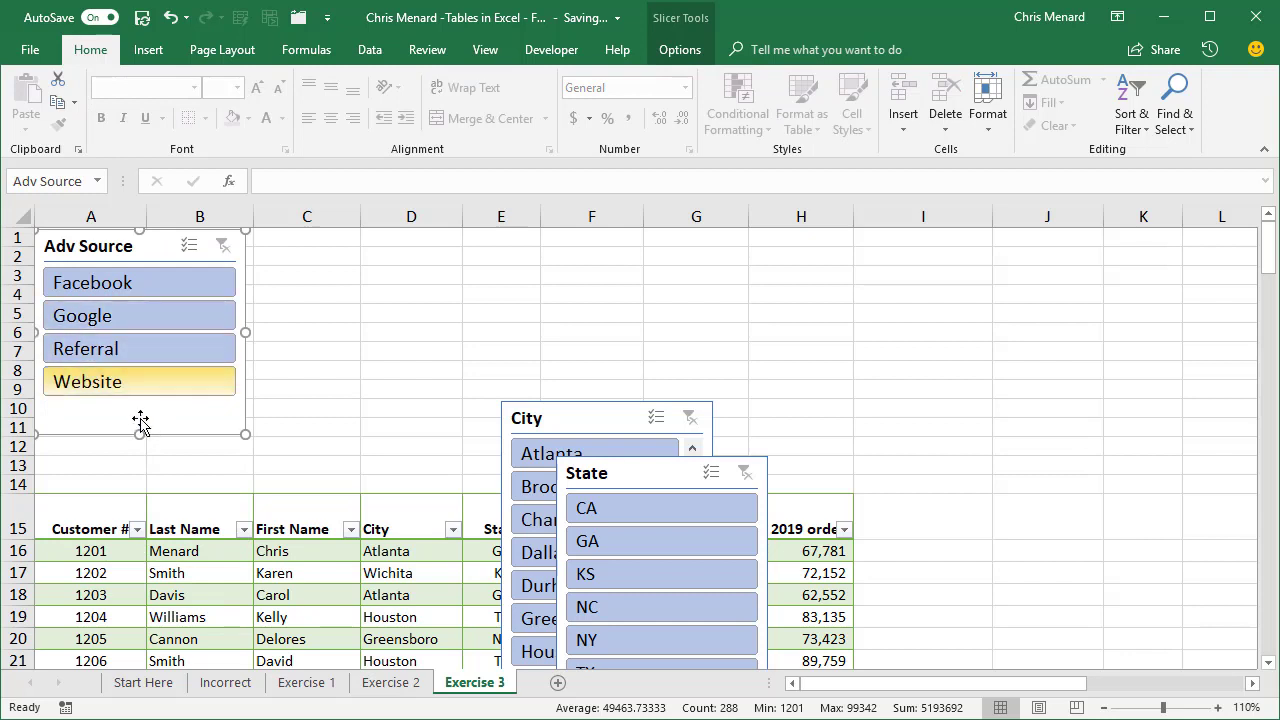
pyautogui.click(238, 467)
# Place the State slicer beside Adv Source, shortened to end above the table header, and place the City slicer beside State.
pyautogui.moveTo(620, 474); pyautogui.dragTo(322, 248)
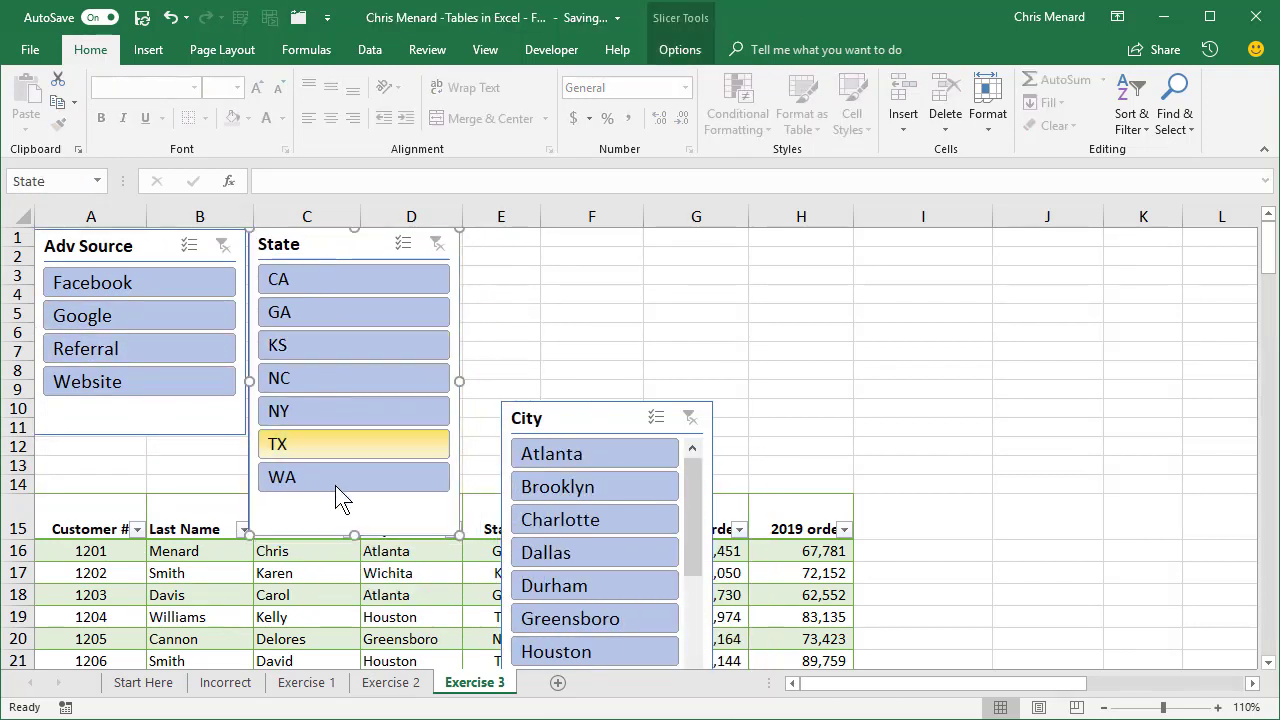
pyautogui.moveTo(356, 533); pyautogui.dragTo(356, 497)
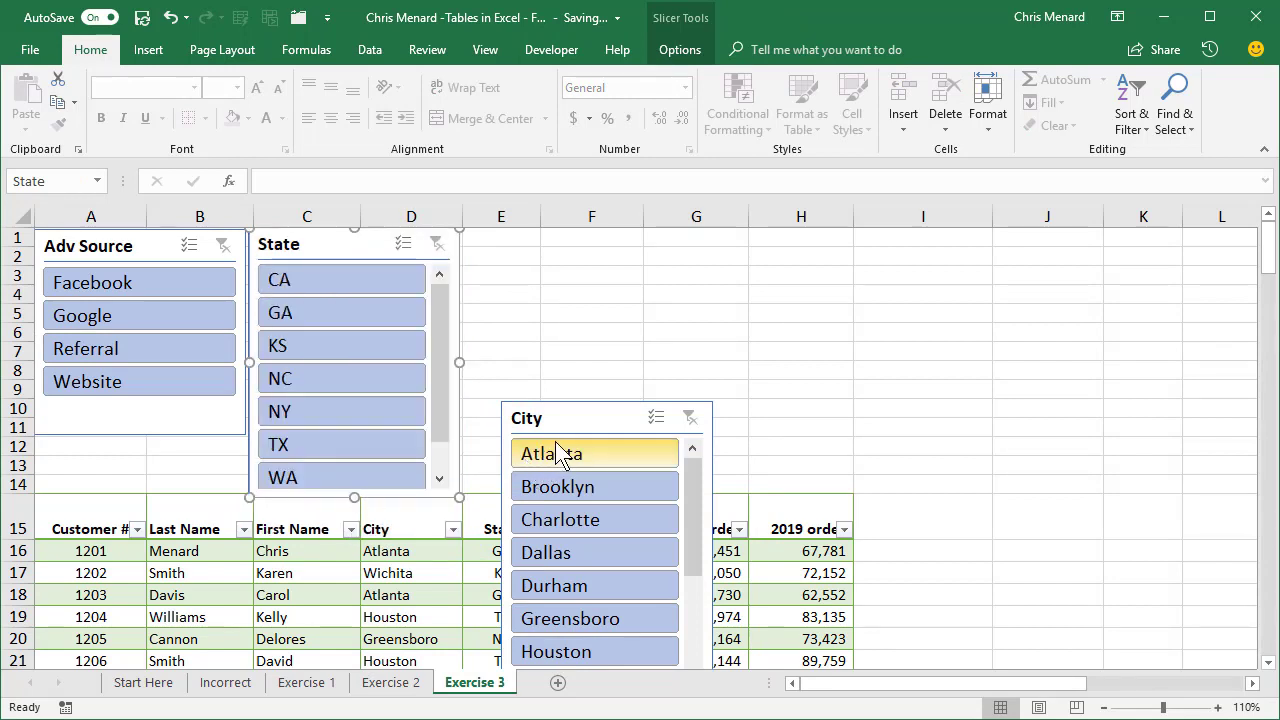
pyautogui.moveTo(566, 417); pyautogui.dragTo(530, 238)
pyautogui.moveTo(656, 330); pyautogui.dragTo(666, 284)
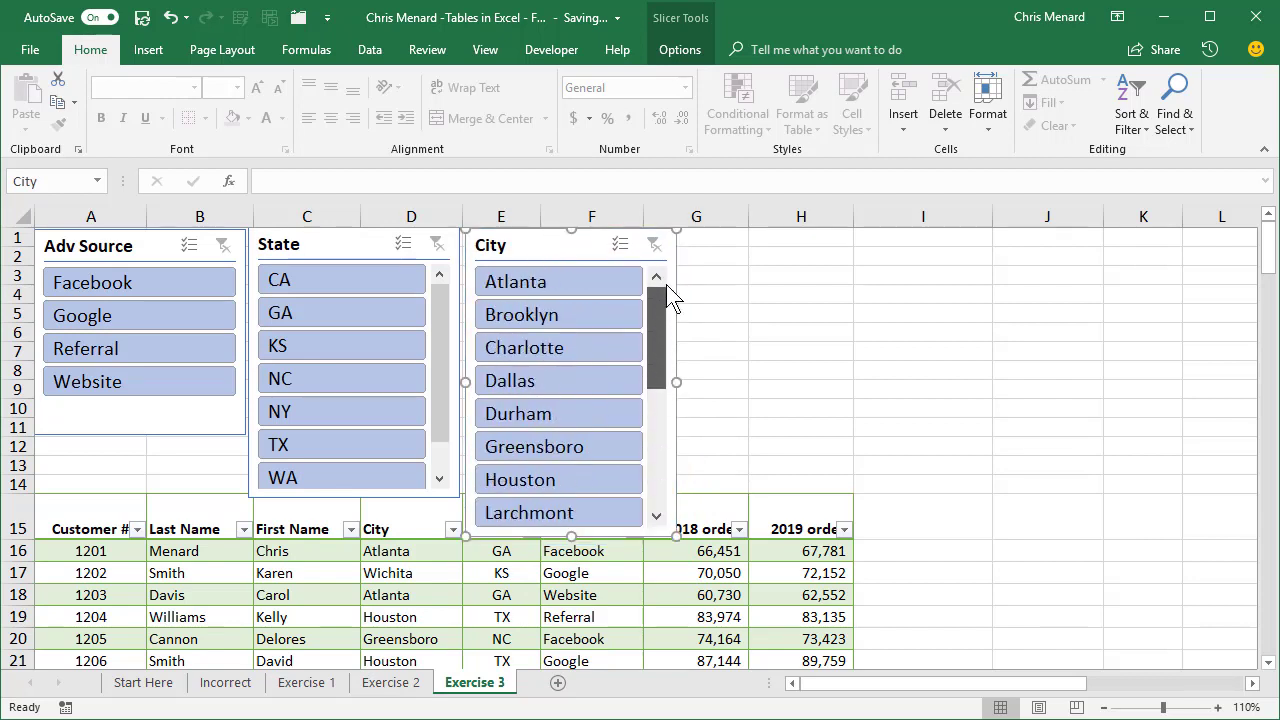
# Set the City slicer's layout to 3 columns.
pyautogui.rightClick(585, 248)
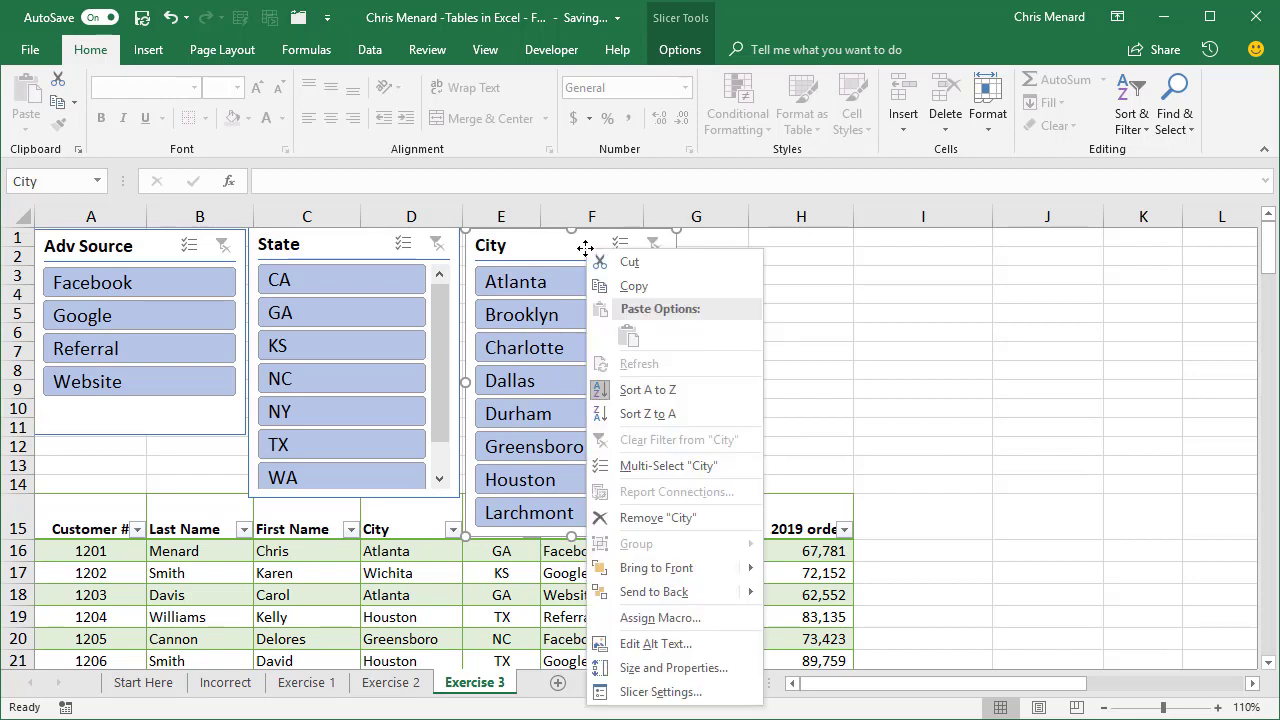
pyautogui.click(660, 668)
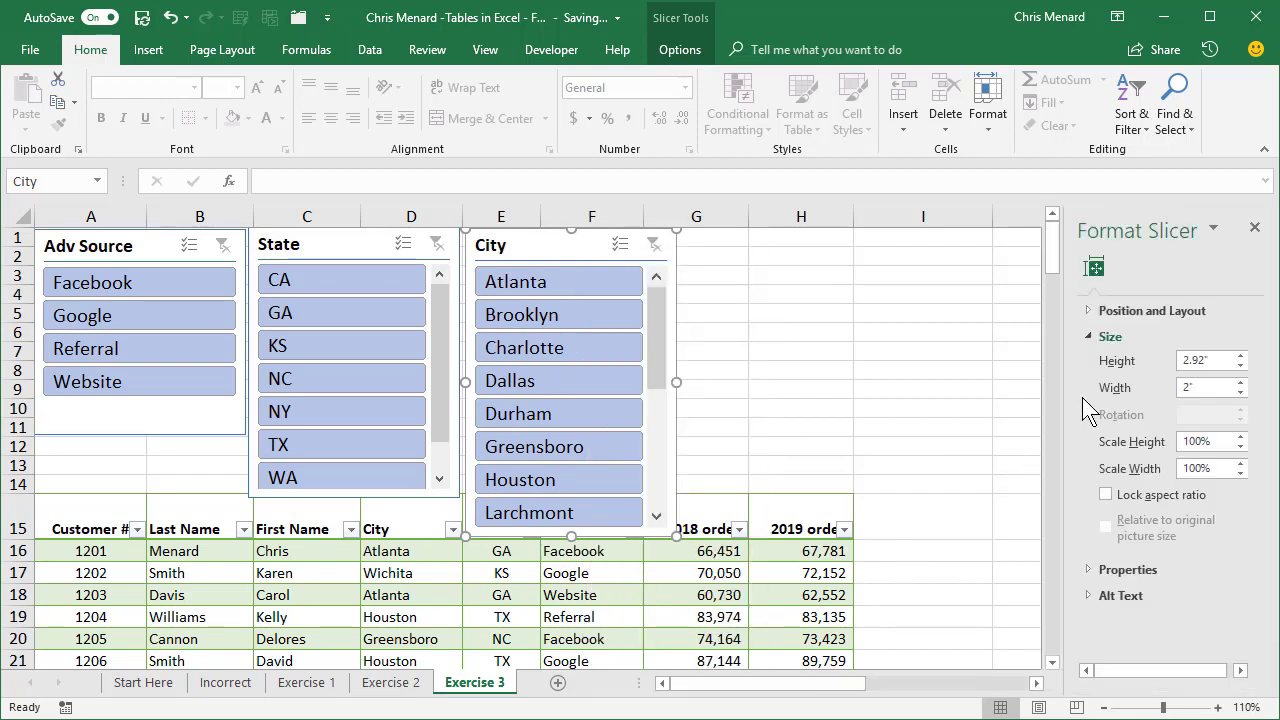
pyautogui.click(1087, 312)
pyautogui.click(1087, 312)
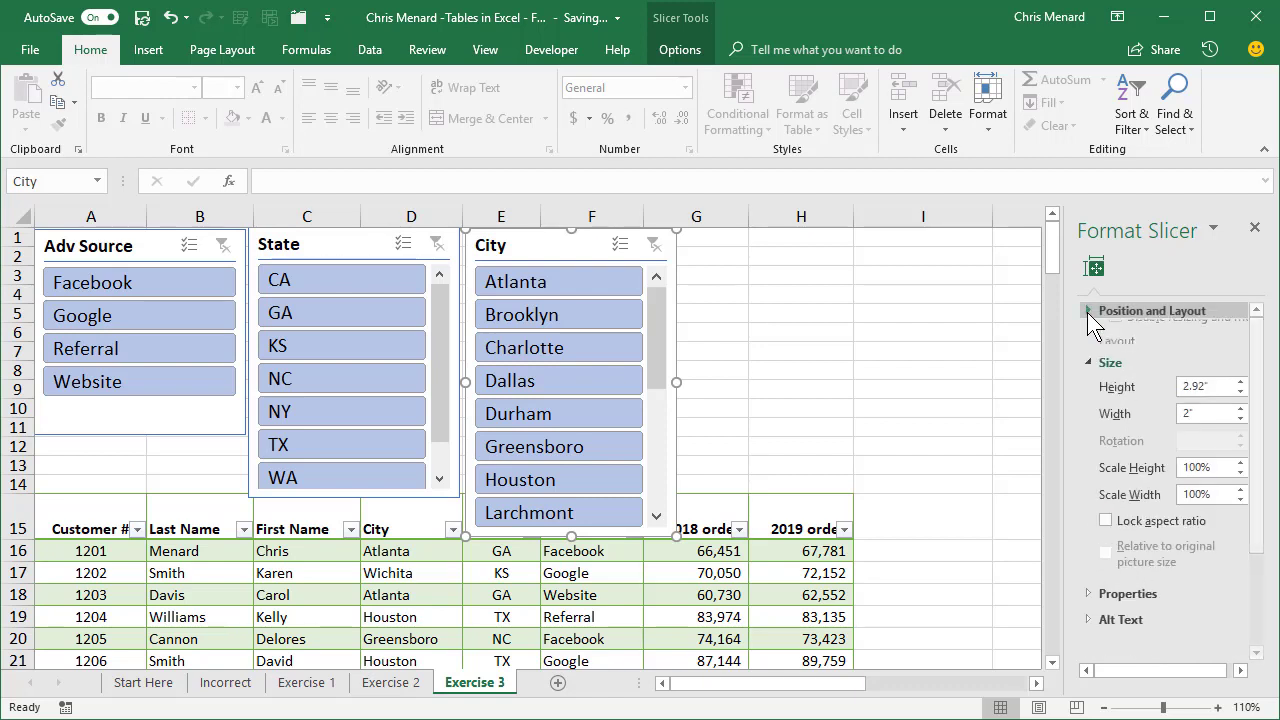
pyautogui.click(1087, 312)
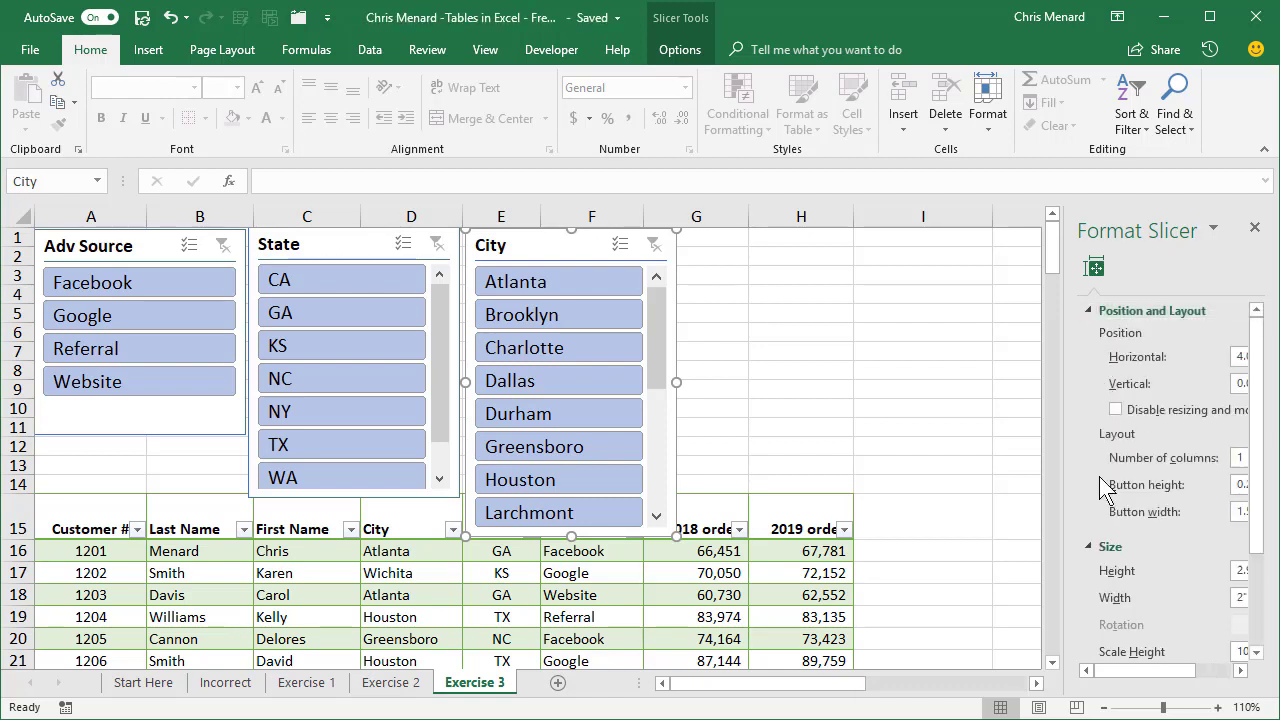
pyautogui.moveTo(1127, 667); pyautogui.dragTo(1162, 668)
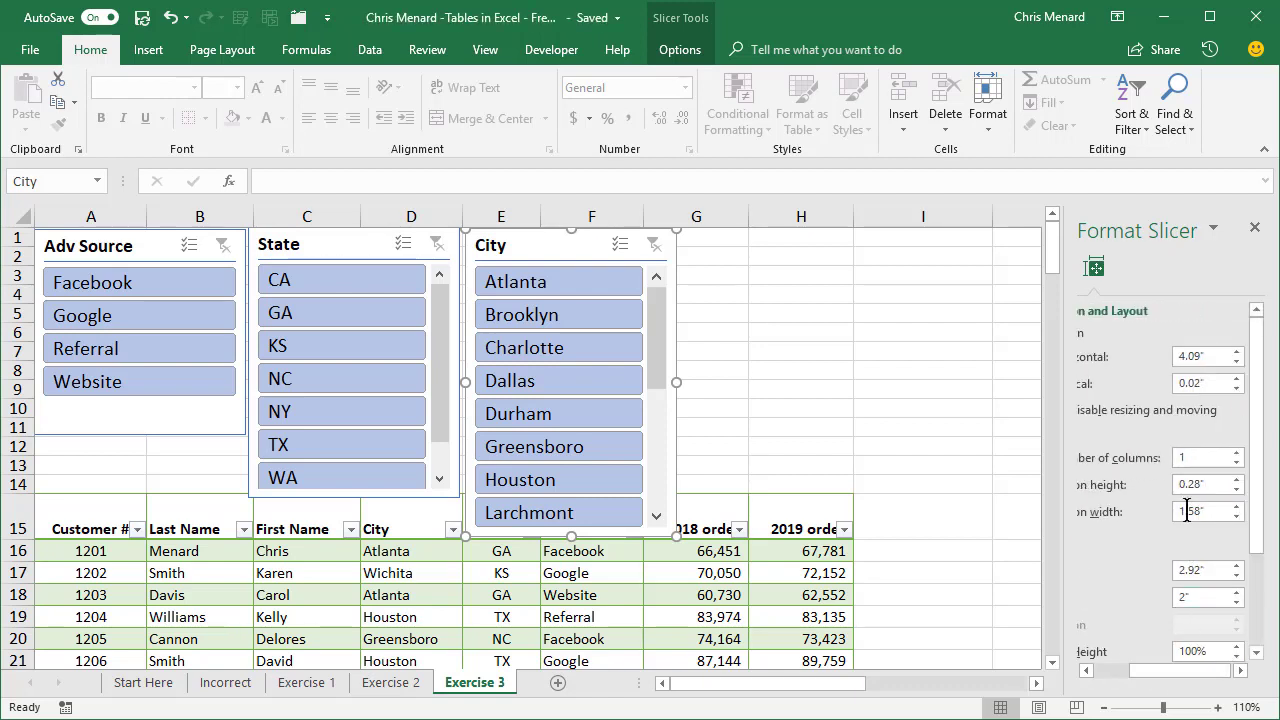
pyautogui.click(1237, 452)
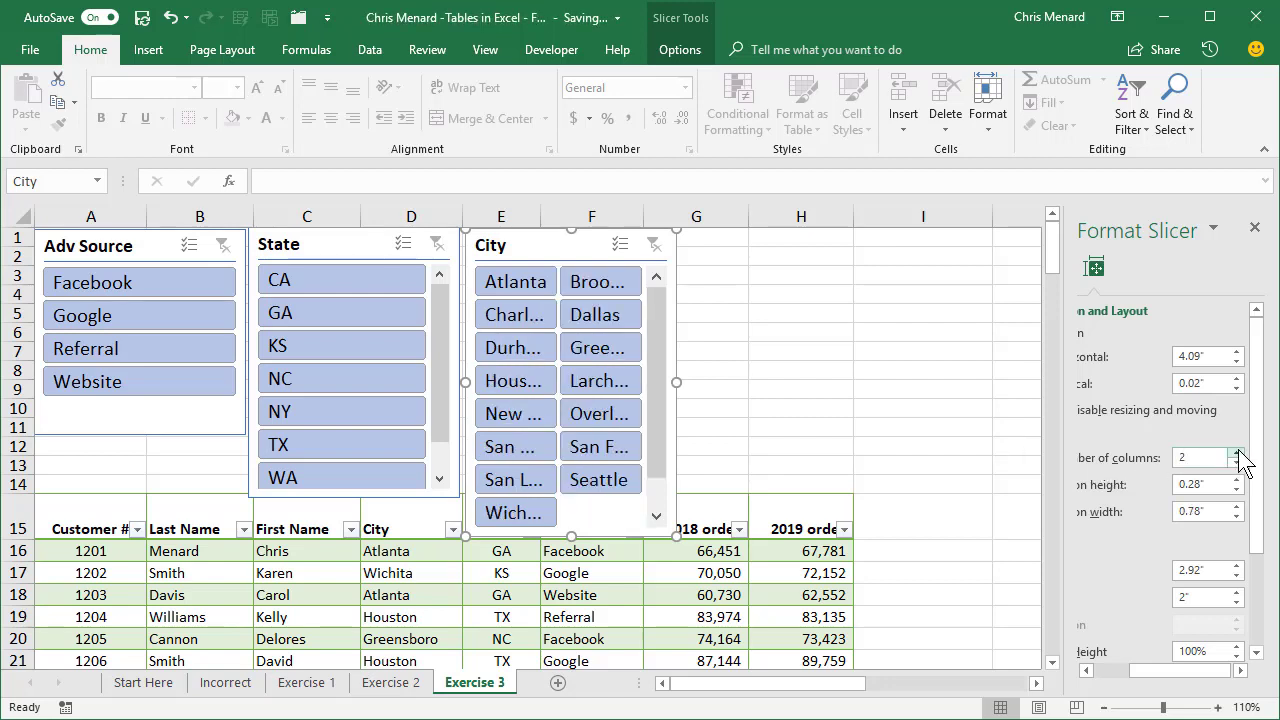
pyautogui.click(1237, 452)
pyautogui.click(1237, 452)
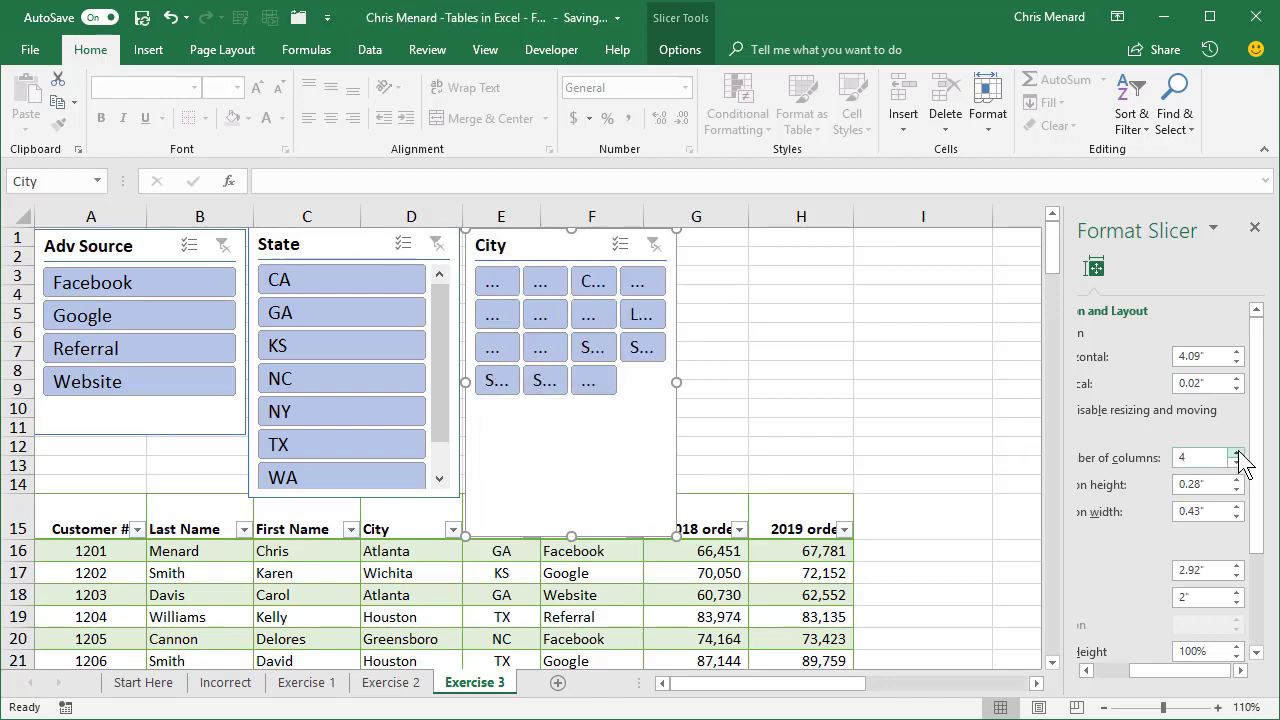
pyautogui.click(1237, 462)
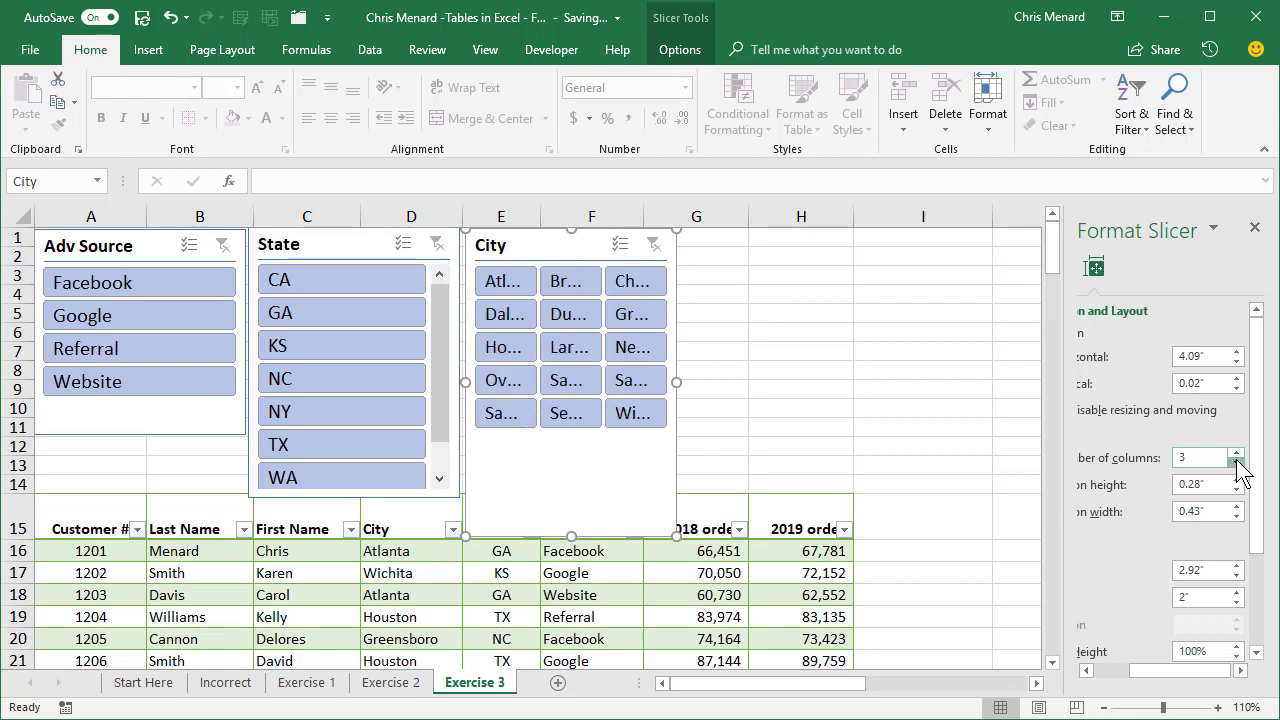
pyautogui.click(750, 440)
pyautogui.click(1255, 229)
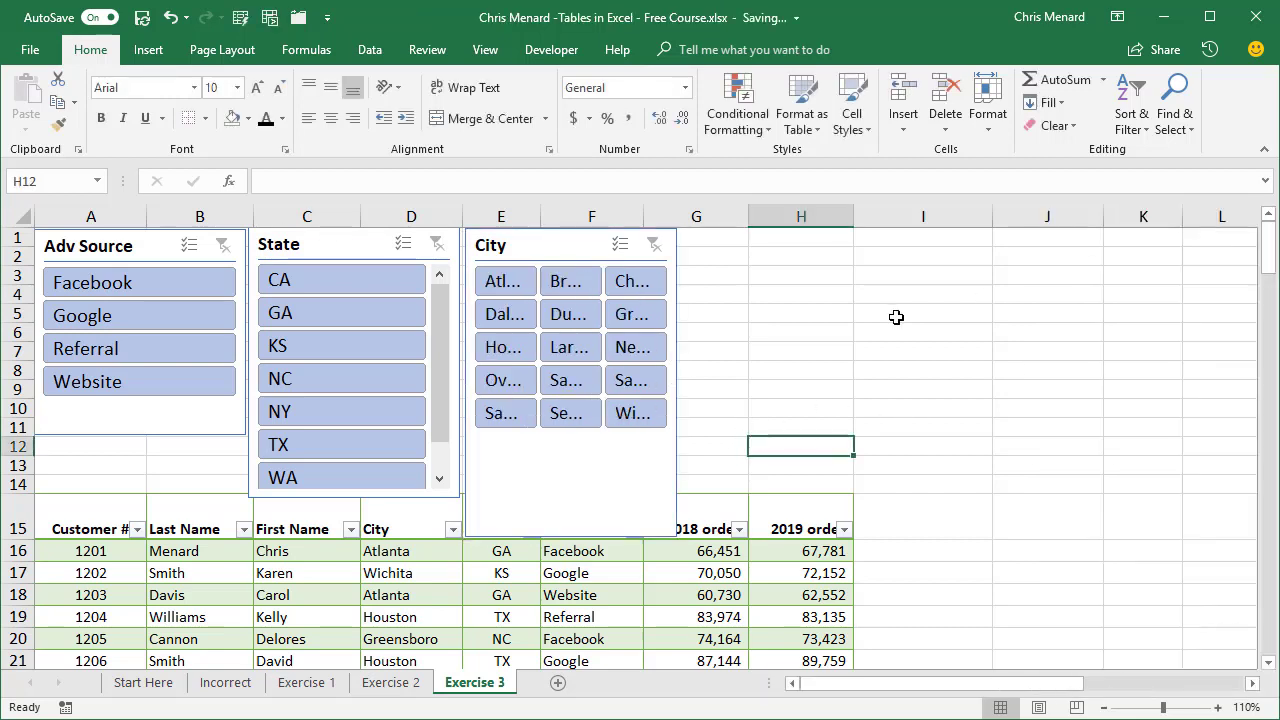
# Resize the City slicer wide enough for the city names and short enough to end above the header, and shift it to column F.
pyautogui.click(677, 371)
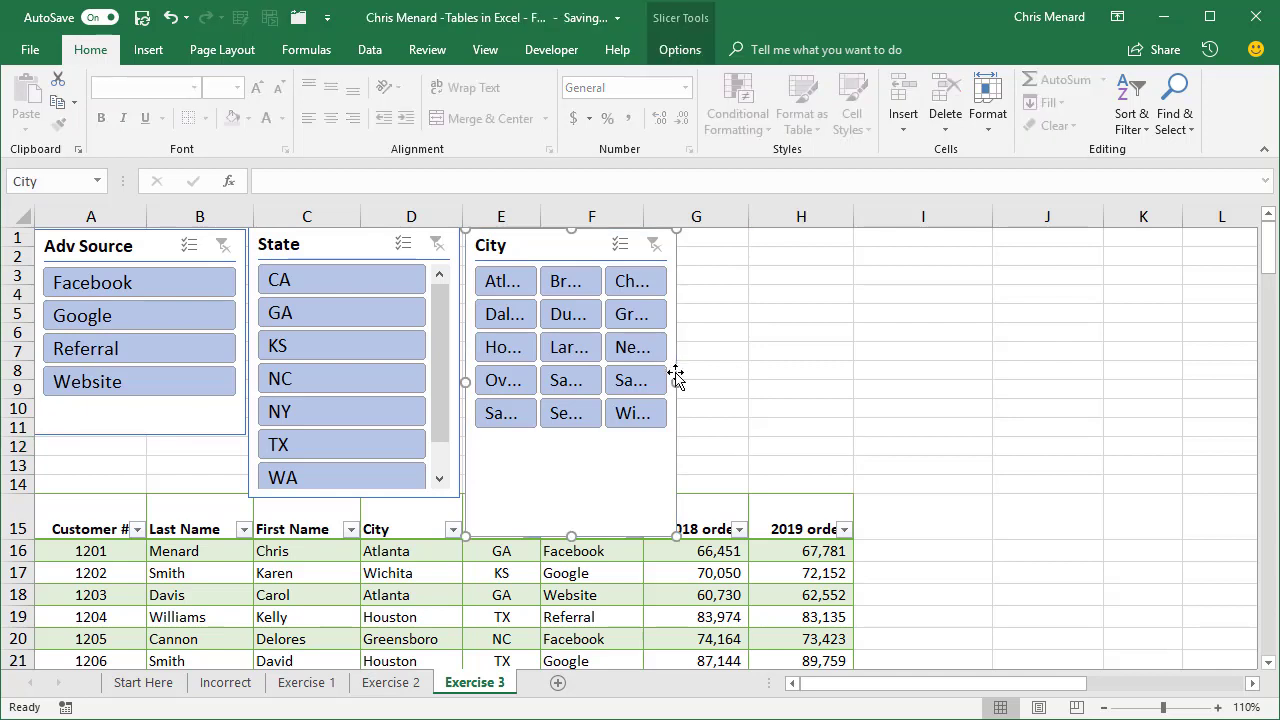
pyautogui.moveTo(675, 381); pyautogui.dragTo(867, 362)
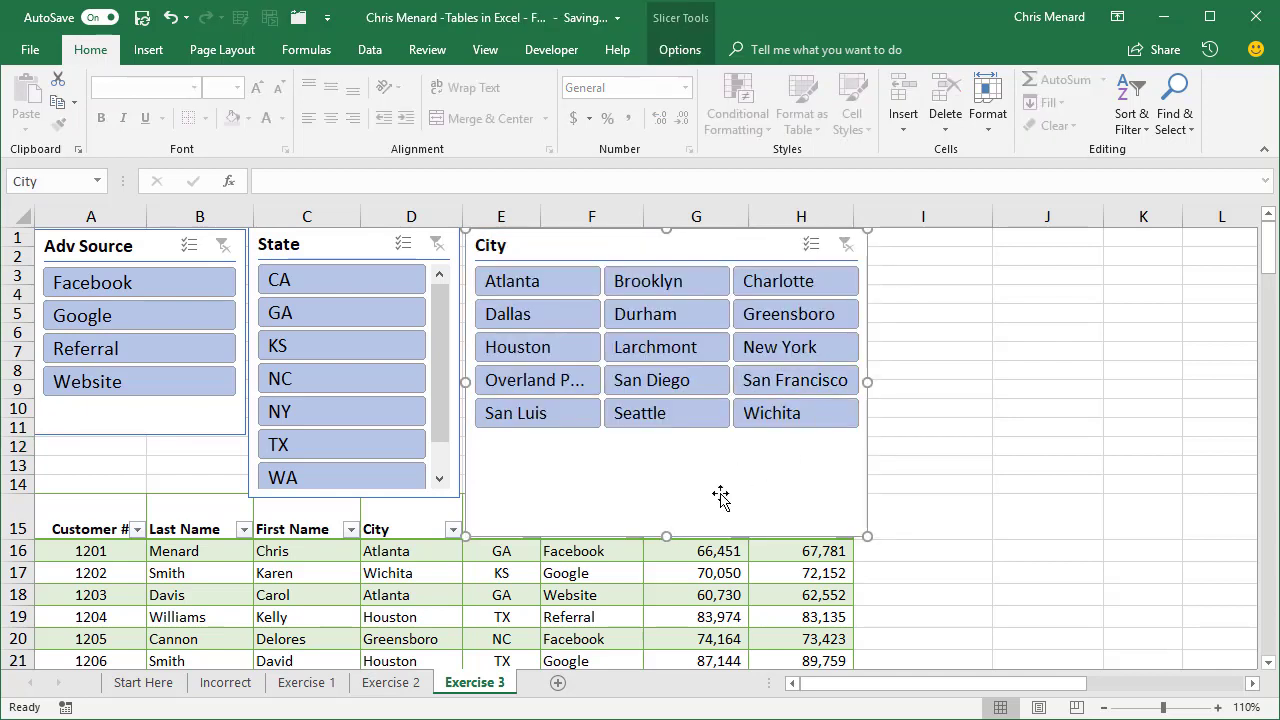
pyautogui.moveTo(668, 538); pyautogui.dragTo(666, 478)
pyautogui.click(955, 343)
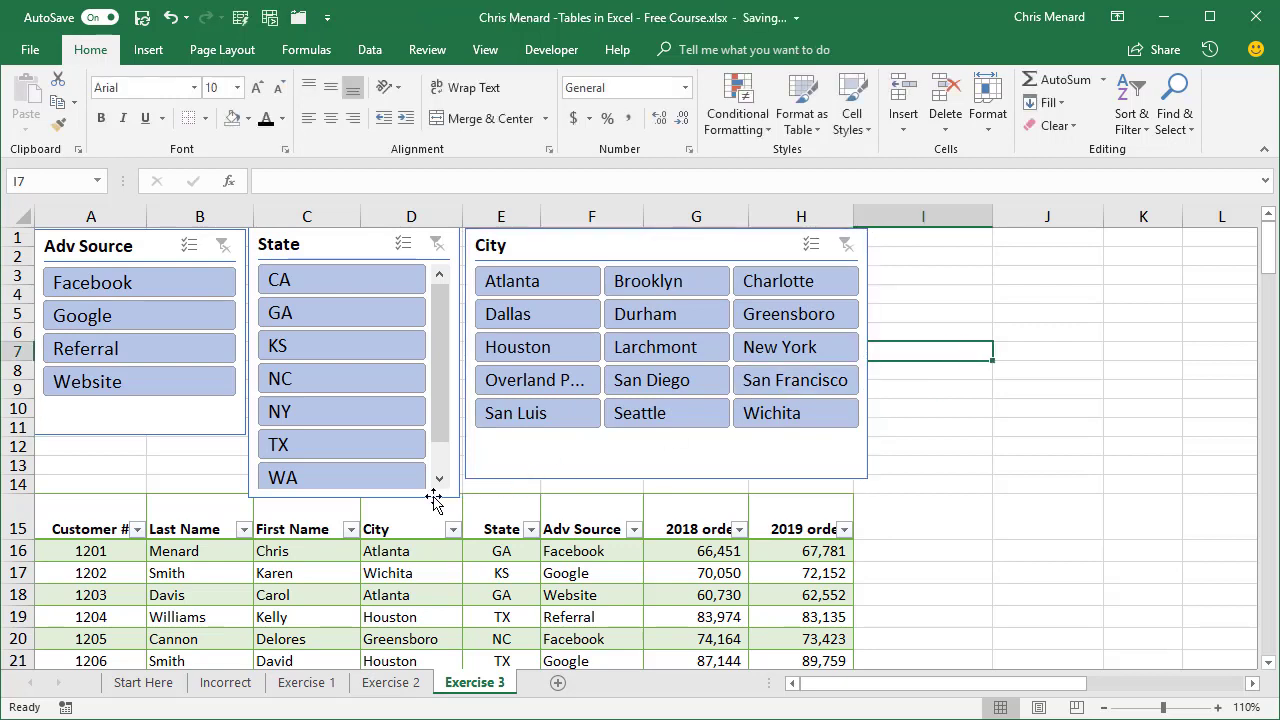
pyautogui.moveTo(576, 249); pyautogui.dragTo(651, 247)
# Set the State slicer's layout to 2 columns.
pyautogui.click(357, 243)
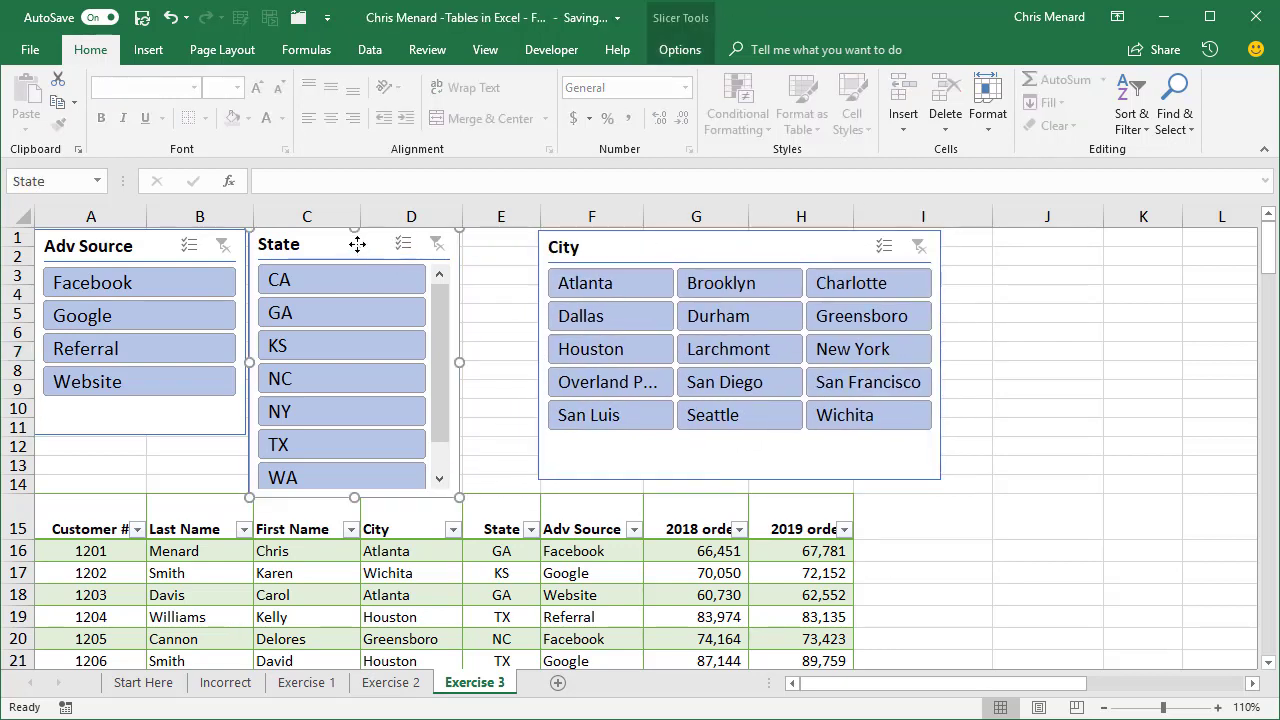
pyautogui.rightClick(358, 245)
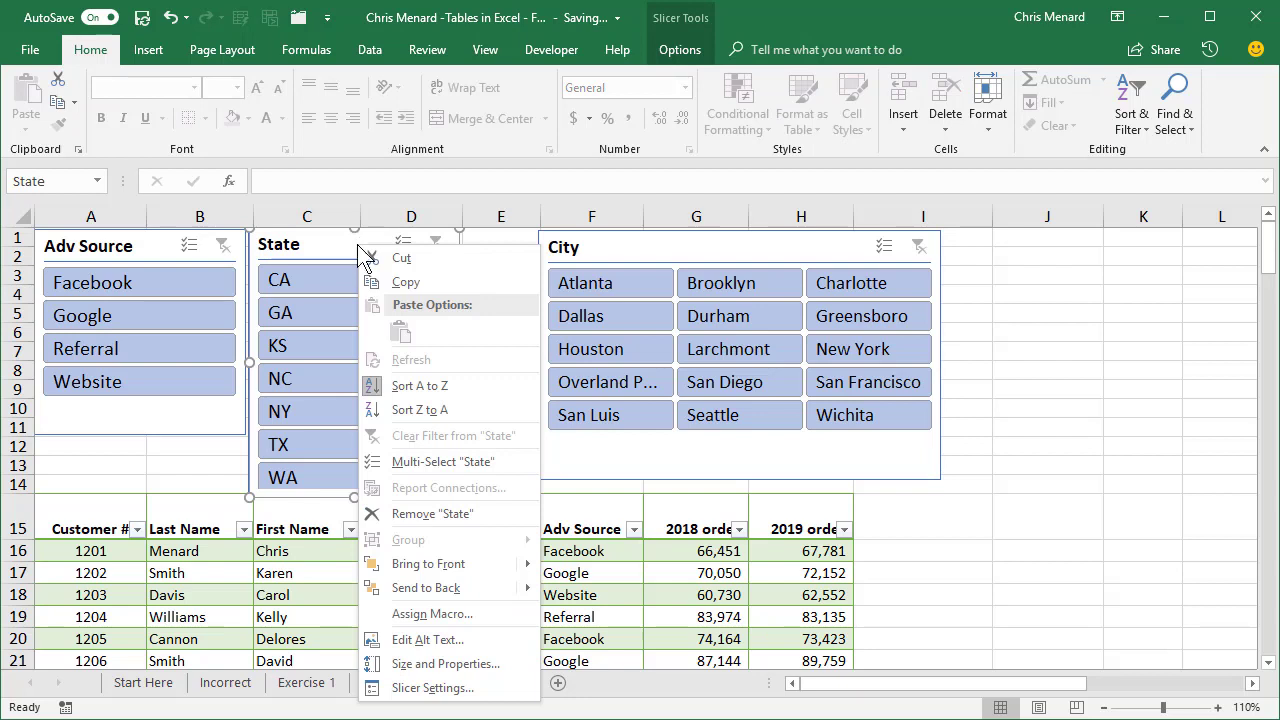
pyautogui.click(436, 665)
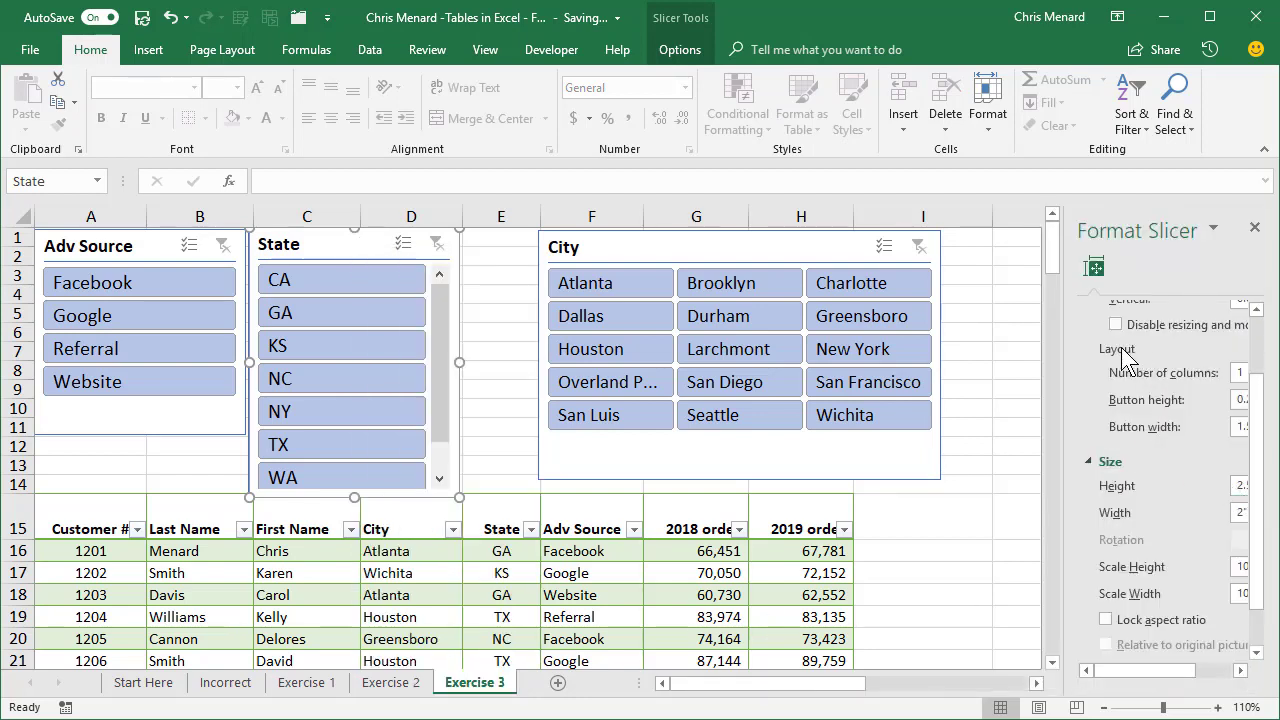
pyautogui.scroll(2, 1124, 357)
pyautogui.click(1088, 311)
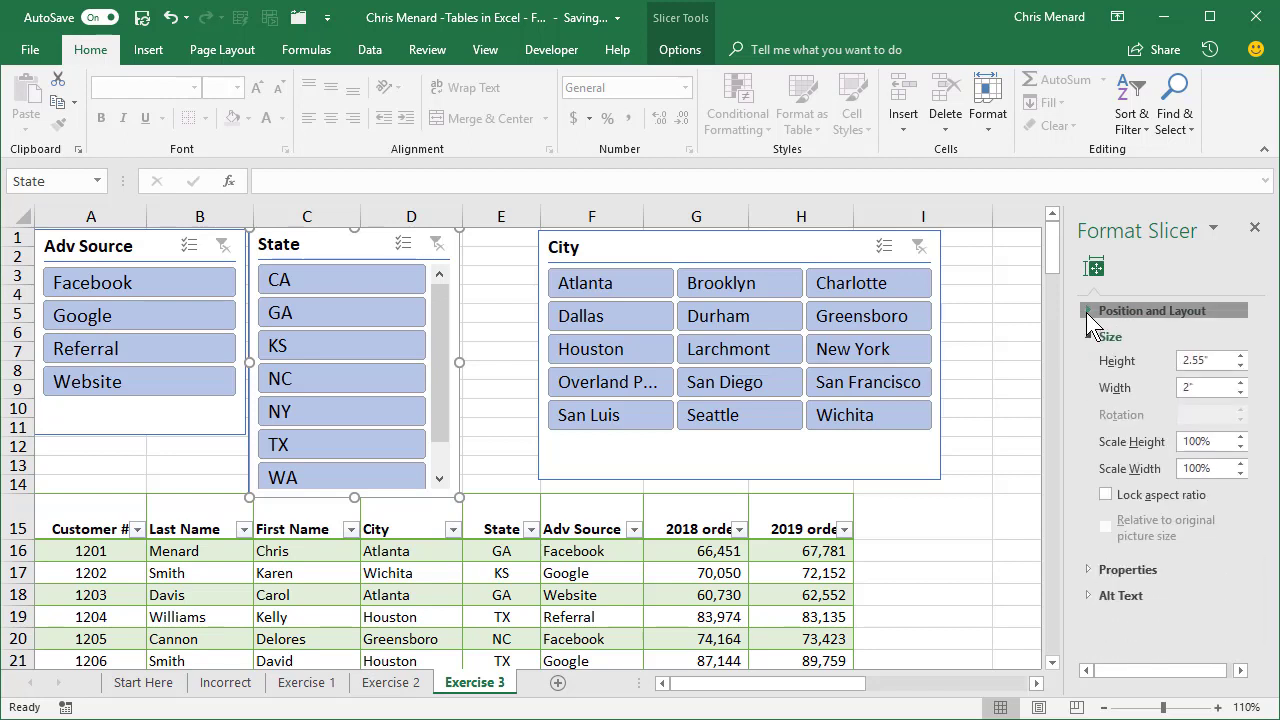
pyautogui.click(1088, 311)
pyautogui.click(1241, 457)
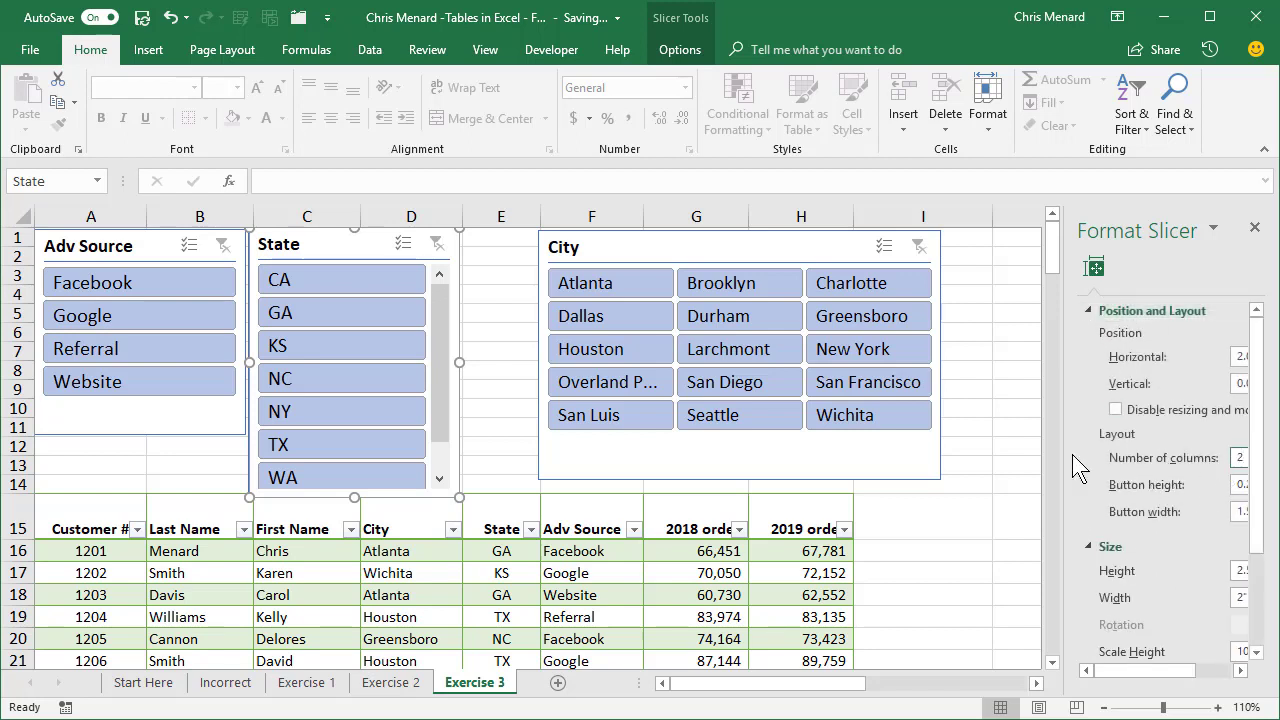
pyautogui.write('2')
pyautogui.click(996, 448)
pyautogui.click(1255, 228)
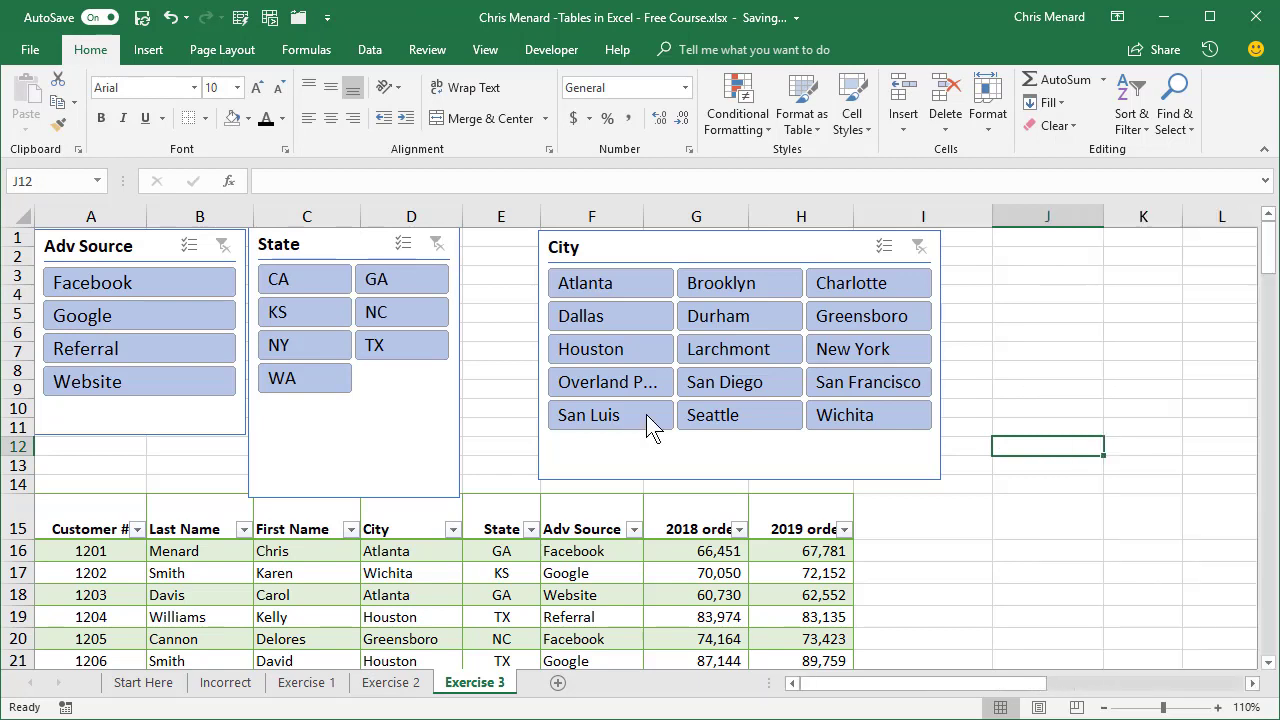
# Shorten the State slicer to match the bottom edge of Adv Source and move the City slicer back directly beside State.
pyautogui.click(362, 496)
pyautogui.moveTo(355, 497); pyautogui.dragTo(358, 436)
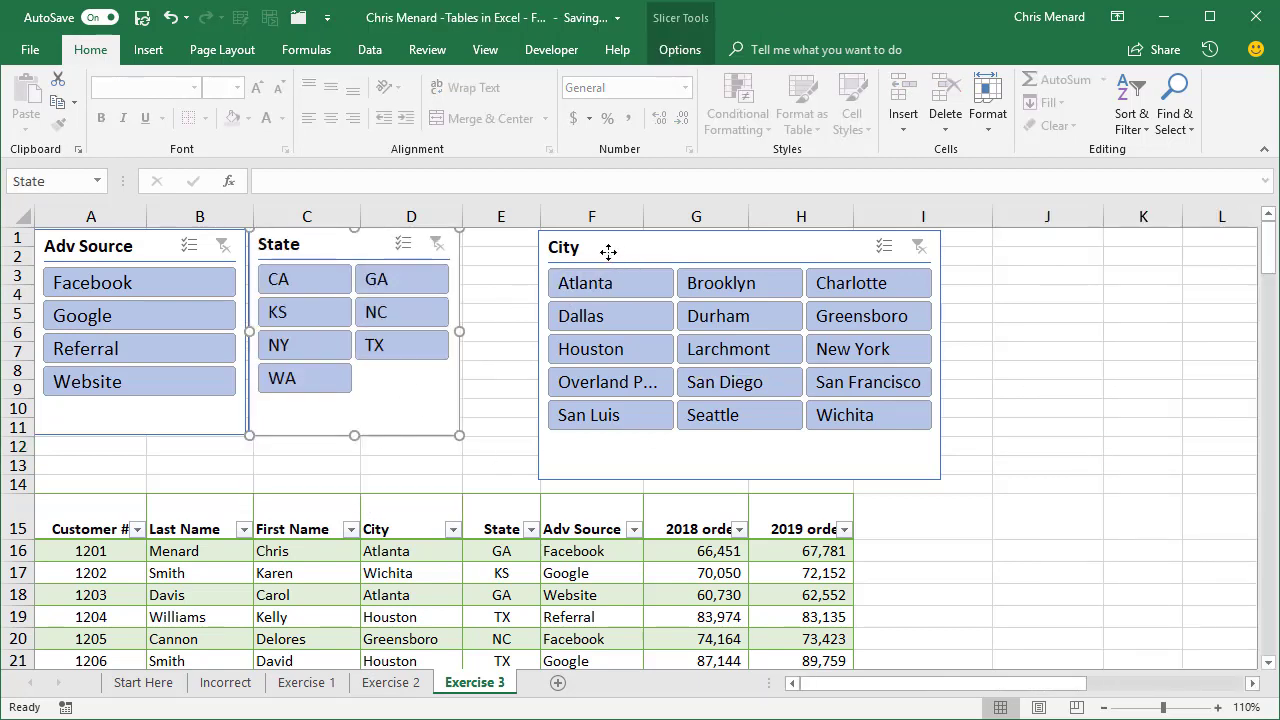
pyautogui.moveTo(614, 250); pyautogui.dragTo(542, 250)
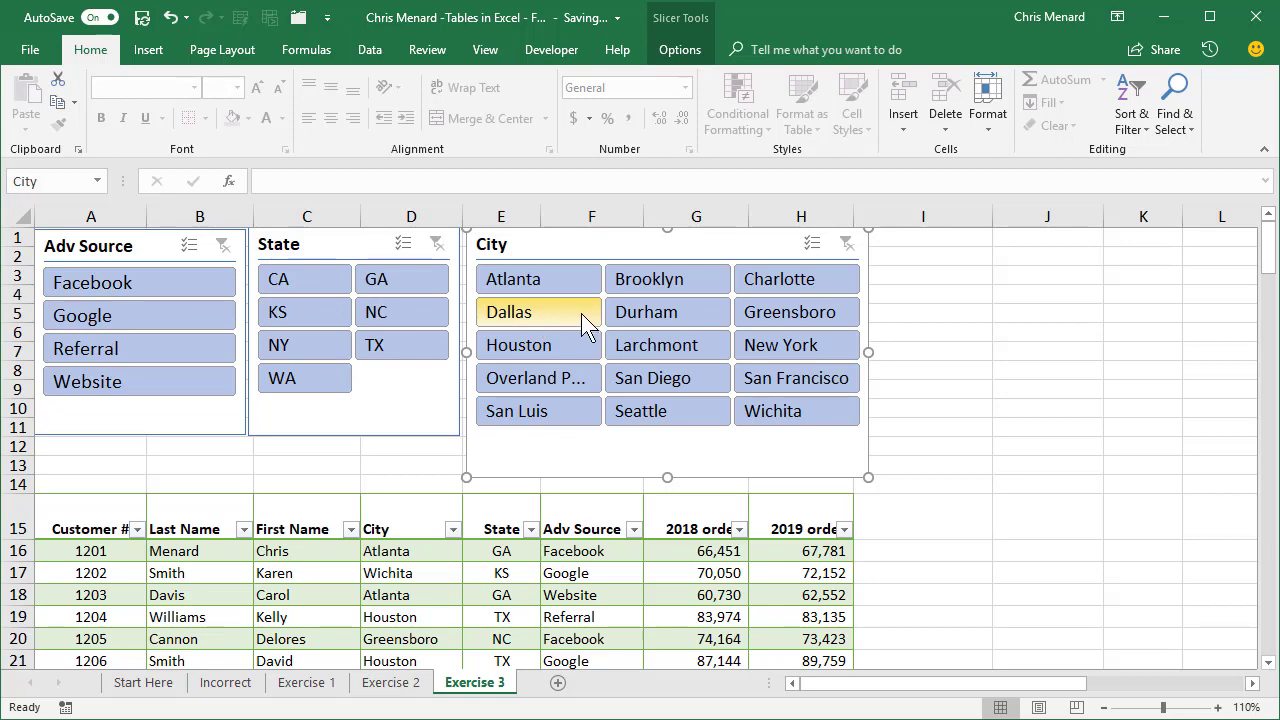
pyautogui.click(376, 481)
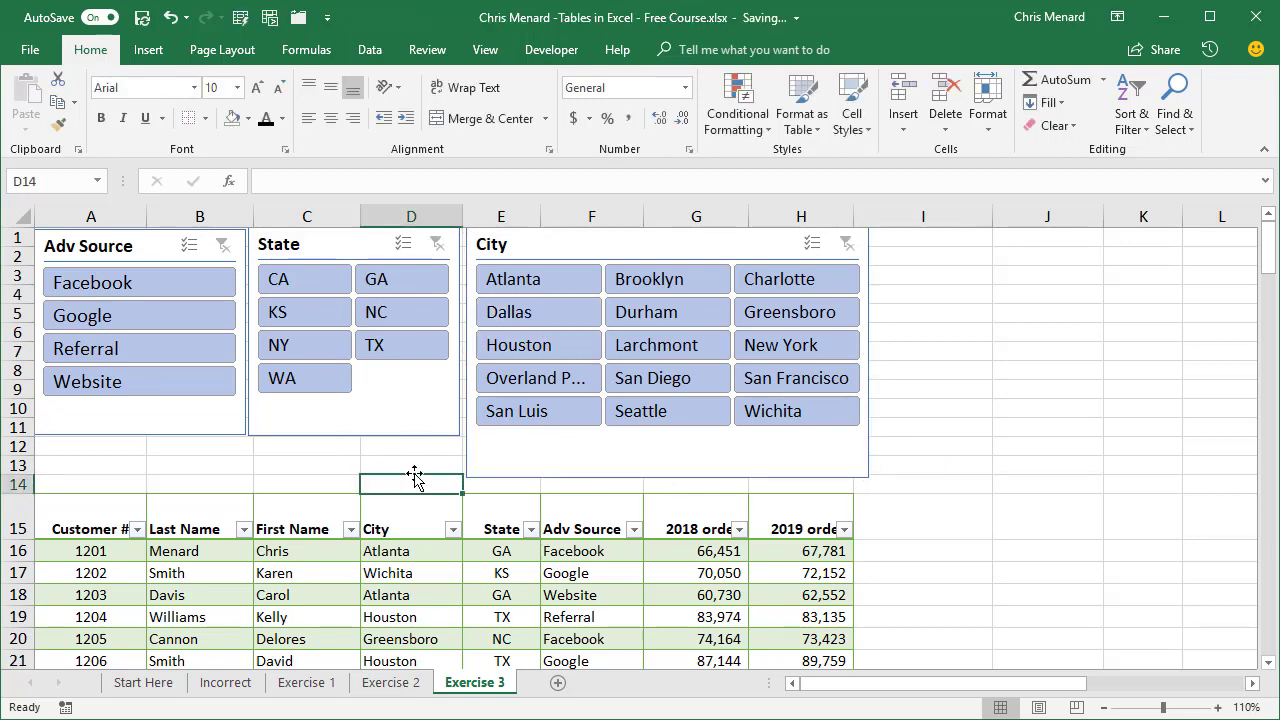
# Filter the table with the State slicer to GA, CA and NC.
pyautogui.click(392, 565)
pyautogui.scroll(-1, 410, 564)
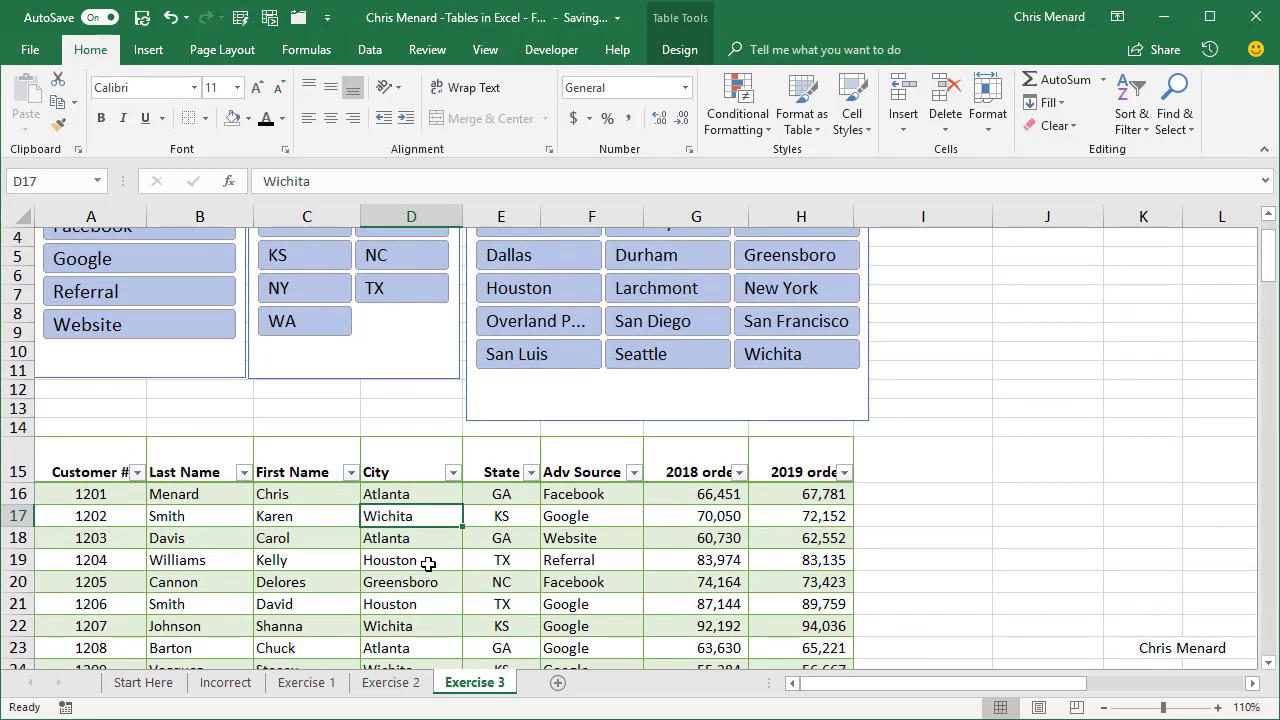
pyautogui.scroll(1, 428, 564)
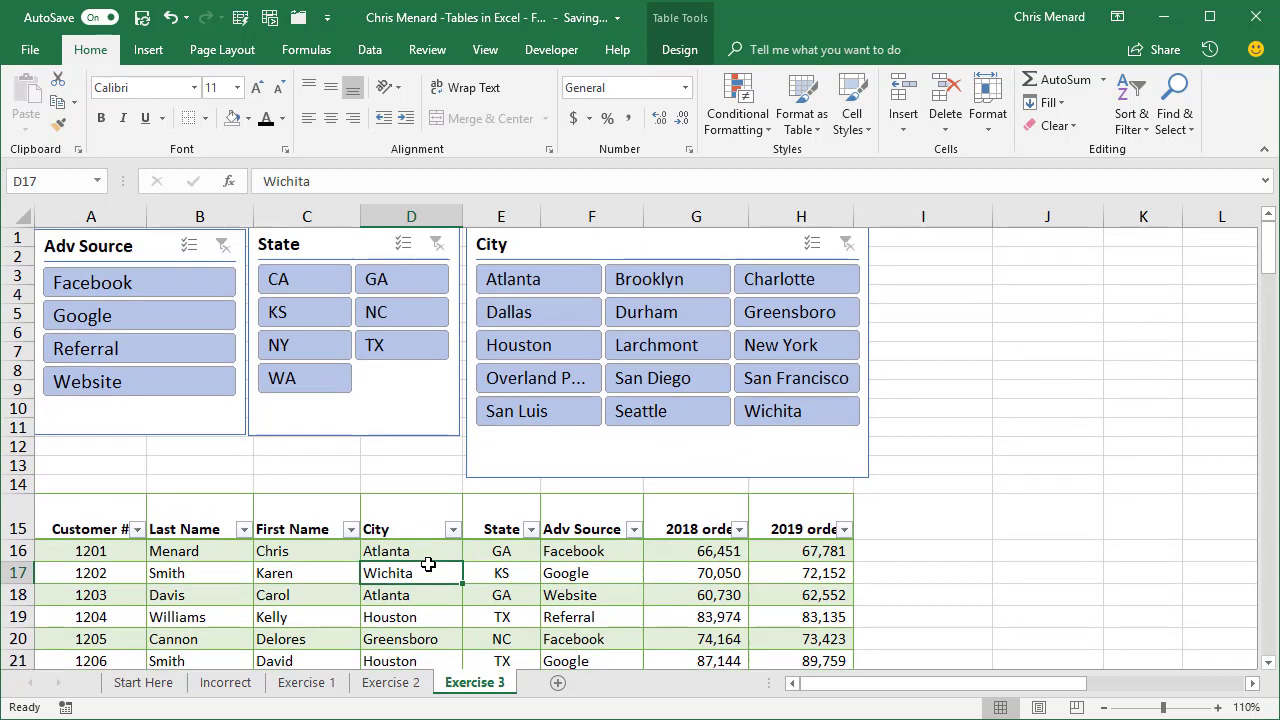
pyautogui.click(397, 280)
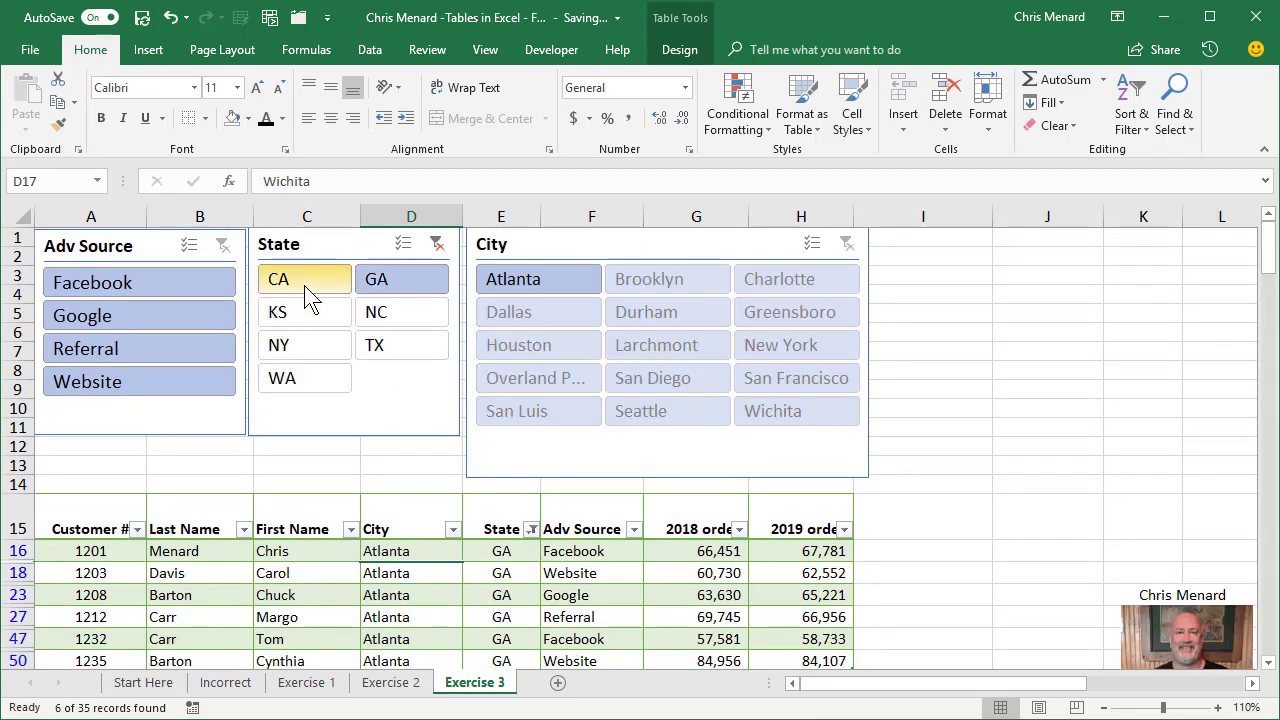
pyautogui.keyDown('ctrl'); pyautogui.click(379, 313); pyautogui.keyUp('ctrl')
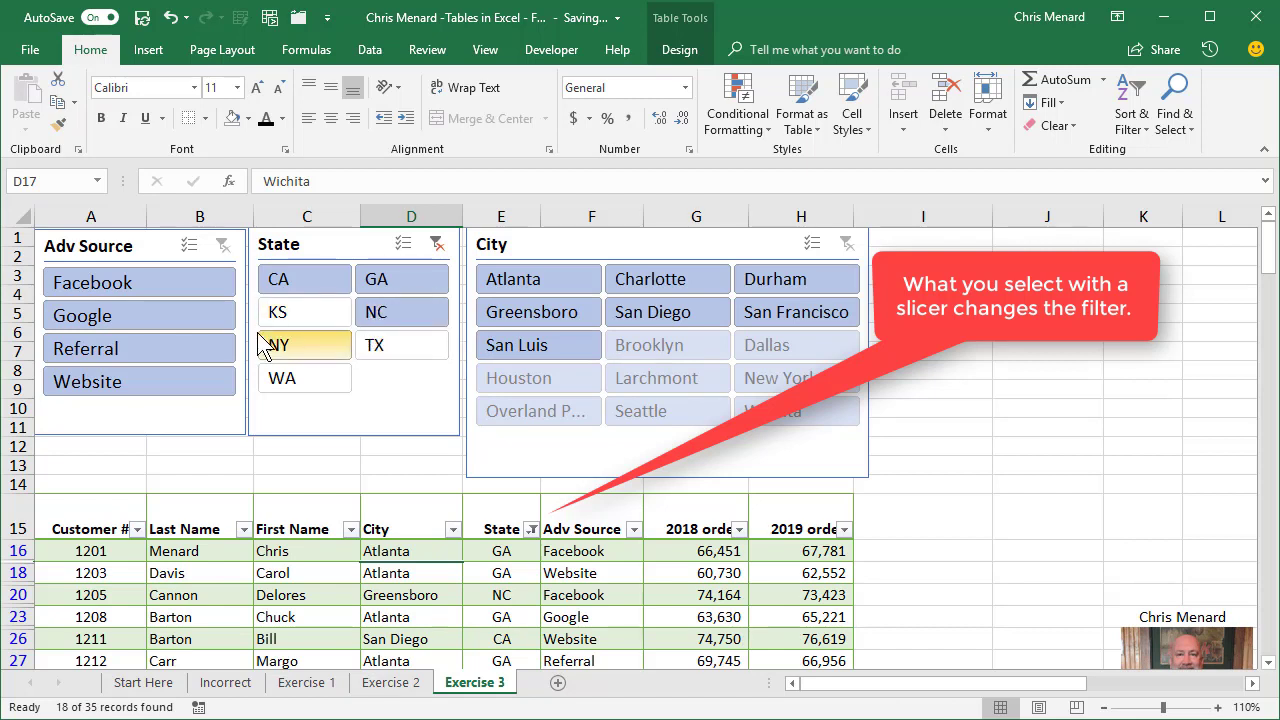
# Filter the table with the Adv Source slicer to Facebook, Google and Website.
pyautogui.click(172, 288)
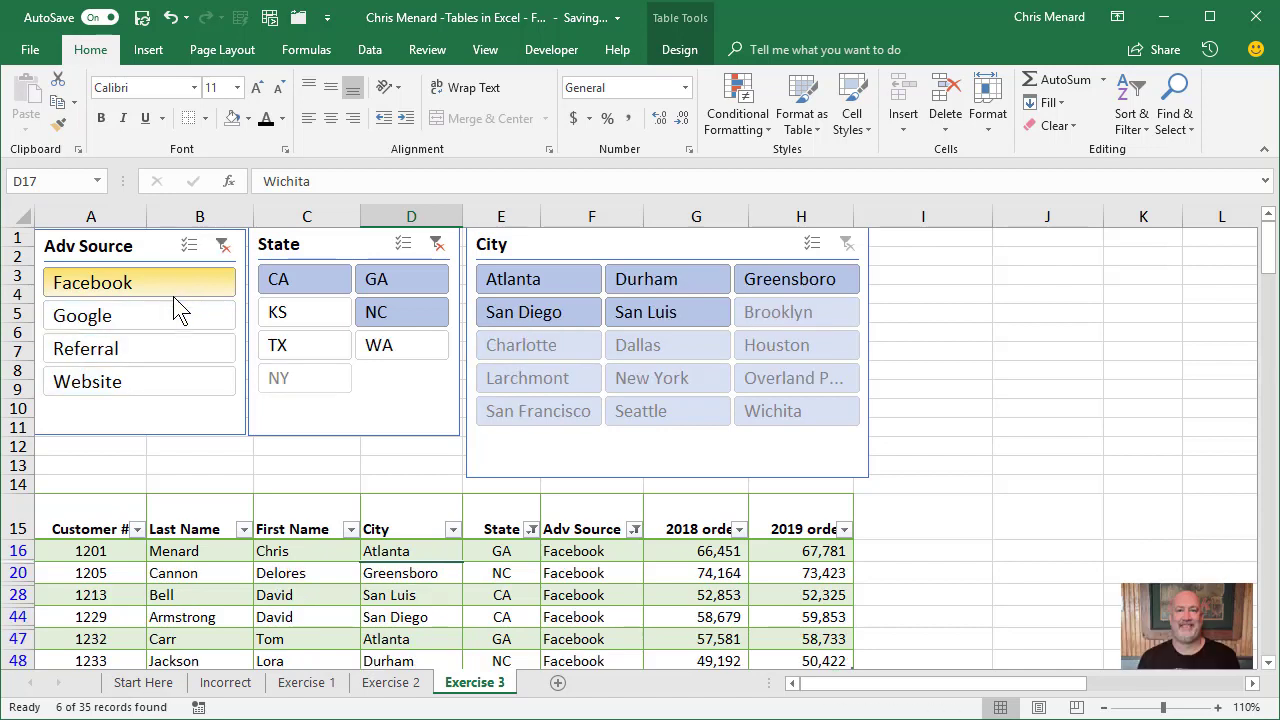
pyautogui.keyDown('ctrl'); pyautogui.click(174, 312); pyautogui.keyUp('ctrl')
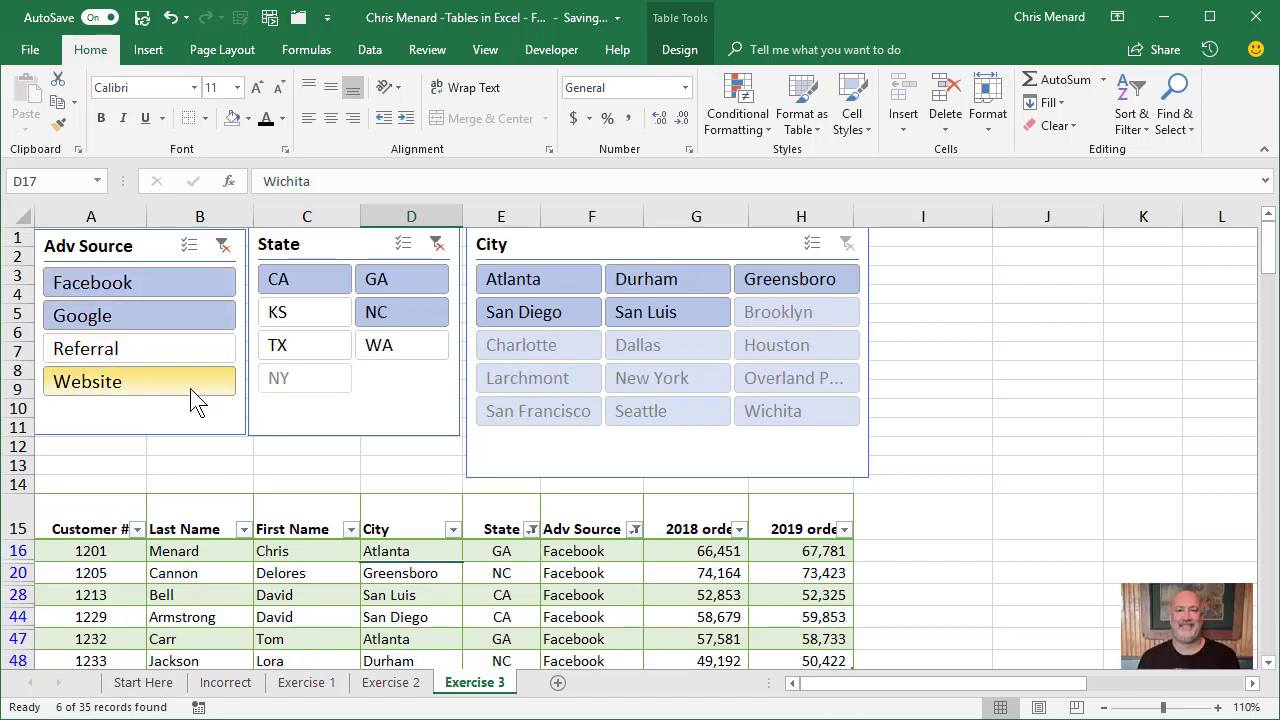
pyautogui.keyDown('ctrl'); pyautogui.click(196, 400); pyautogui.keyUp('ctrl')
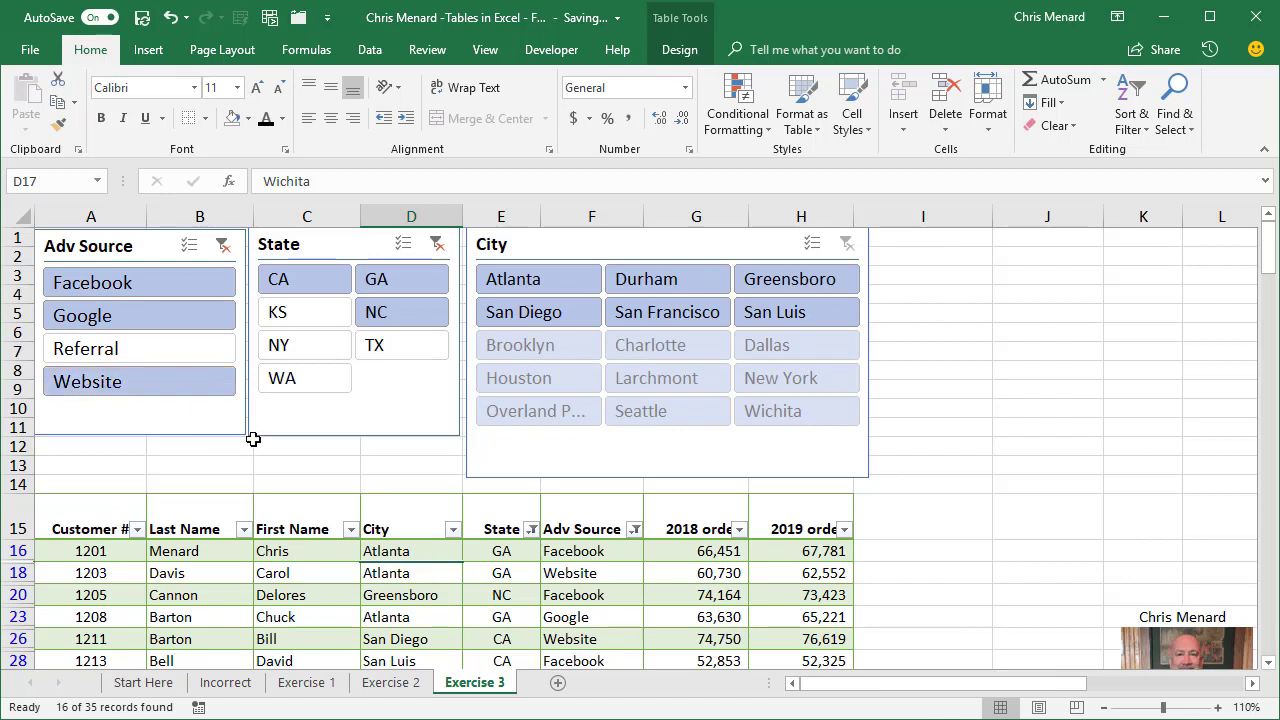
# Change the Adv Source slicer selection to only Facebook and Website.
pyautogui.click(163, 319)
pyautogui.click(166, 292)
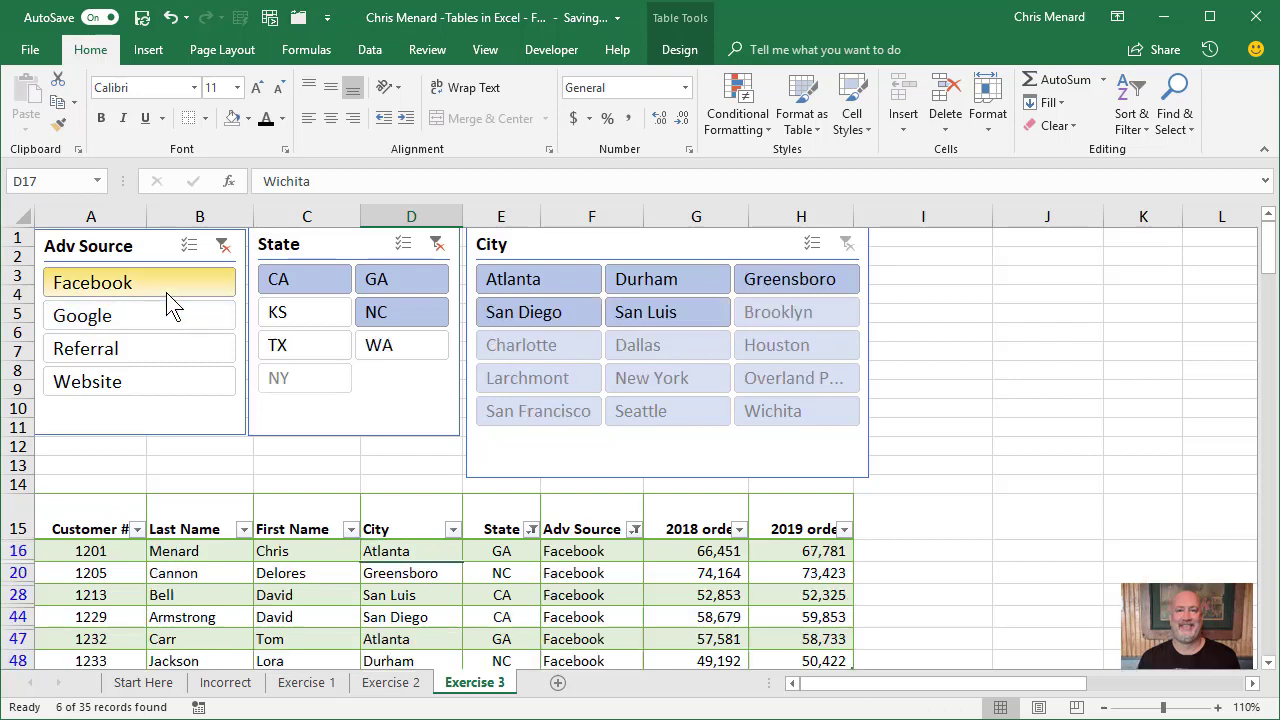
pyautogui.keyDown('ctrl'); pyautogui.click(165, 383); pyautogui.keyUp('ctrl')
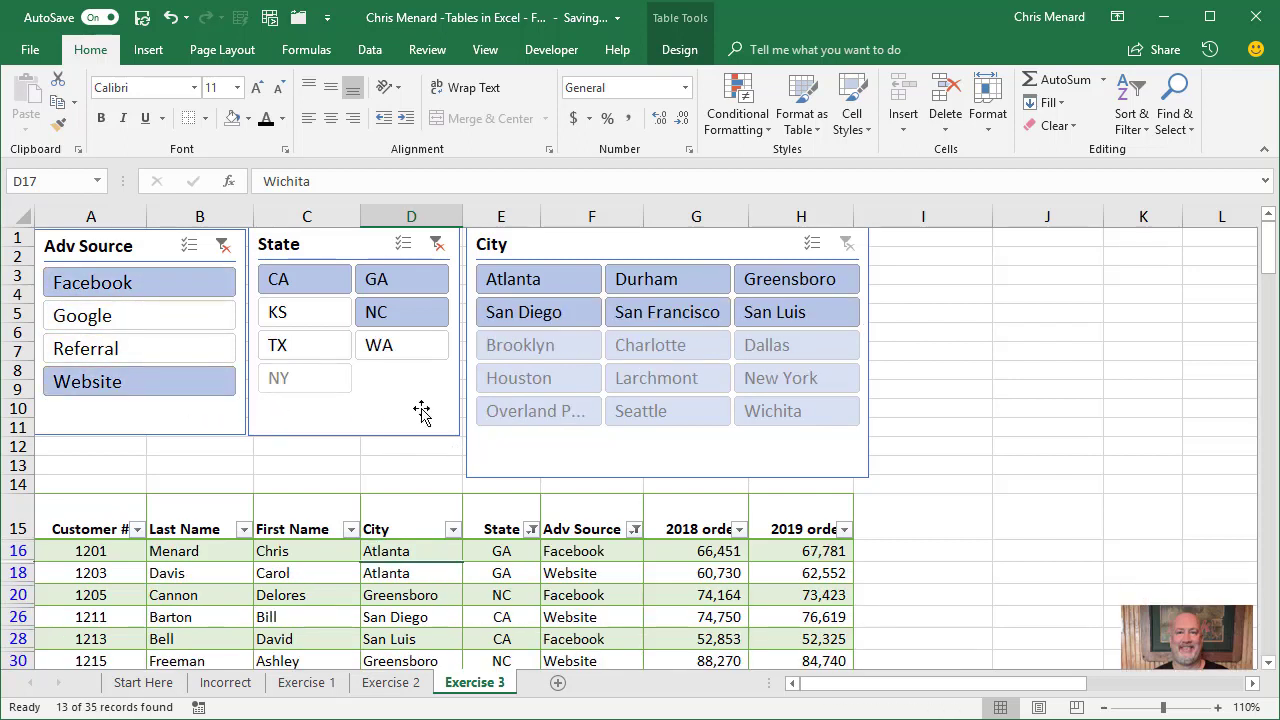
# Check the print preview of the filtered table with its slicers, then return to the worksheet.
pyautogui.click(33, 52)
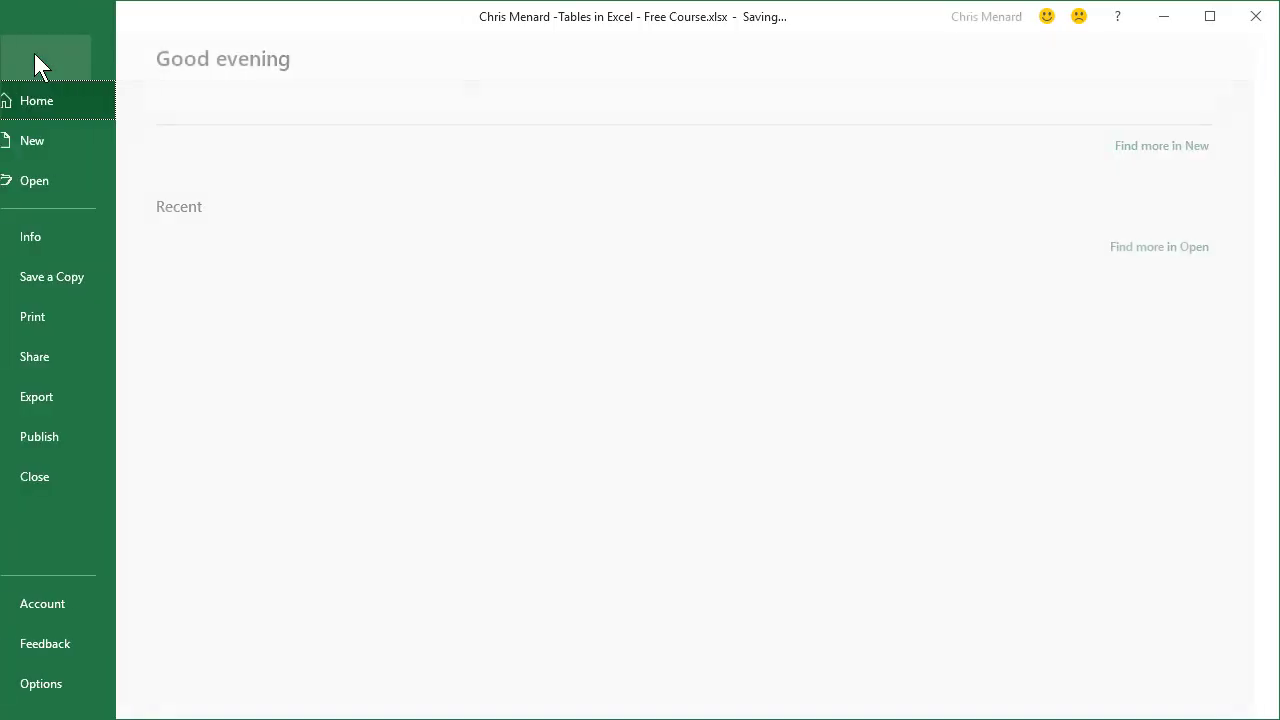
pyautogui.click(74, 314)
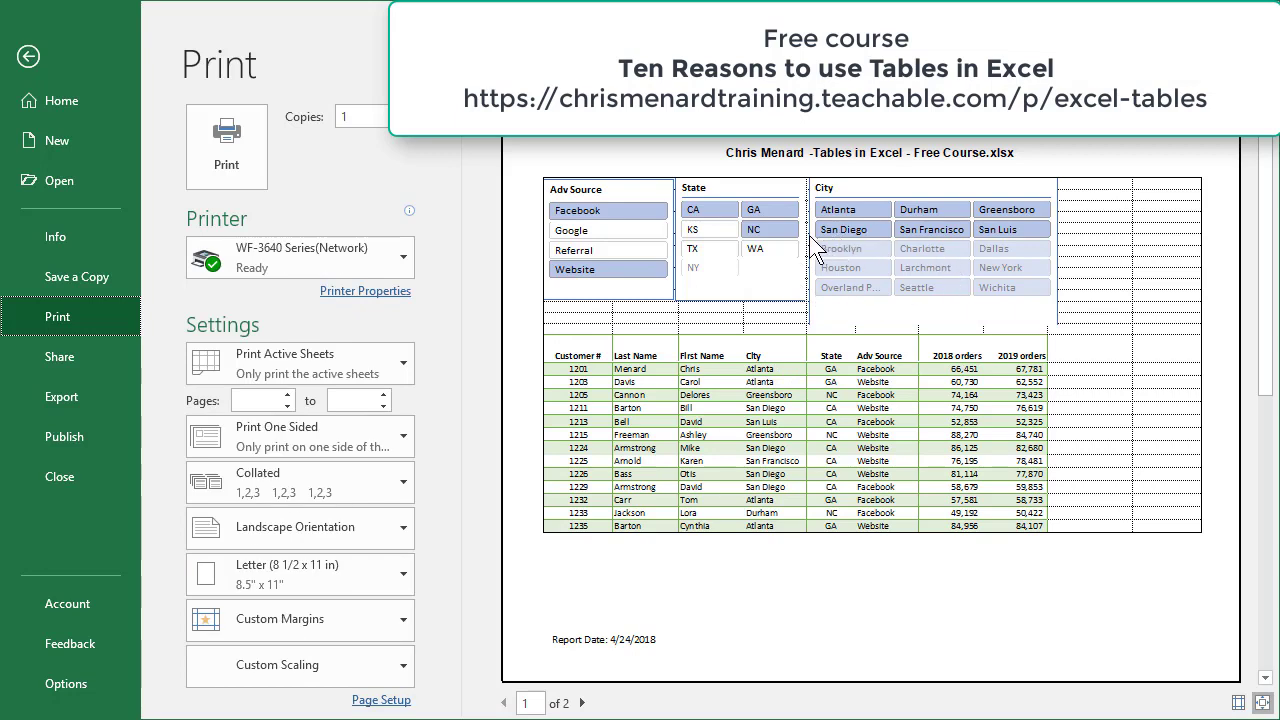
pyautogui.click(44, 55)
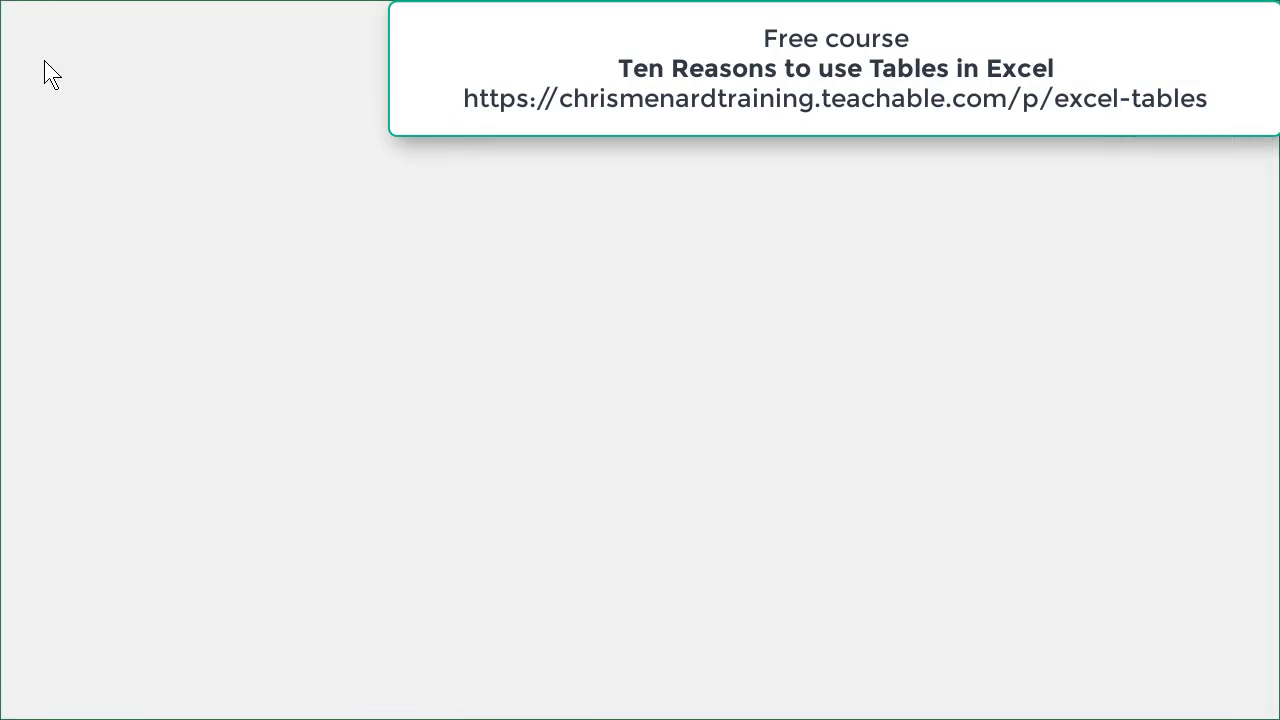